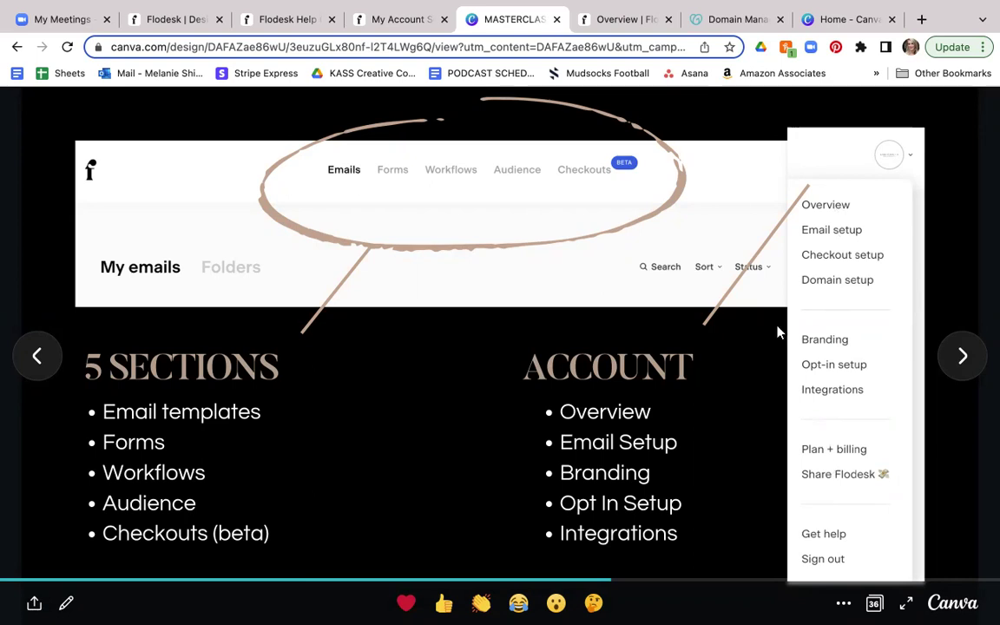
Step: Go to the account Overview page and look over the account details
left_click(610, 24)
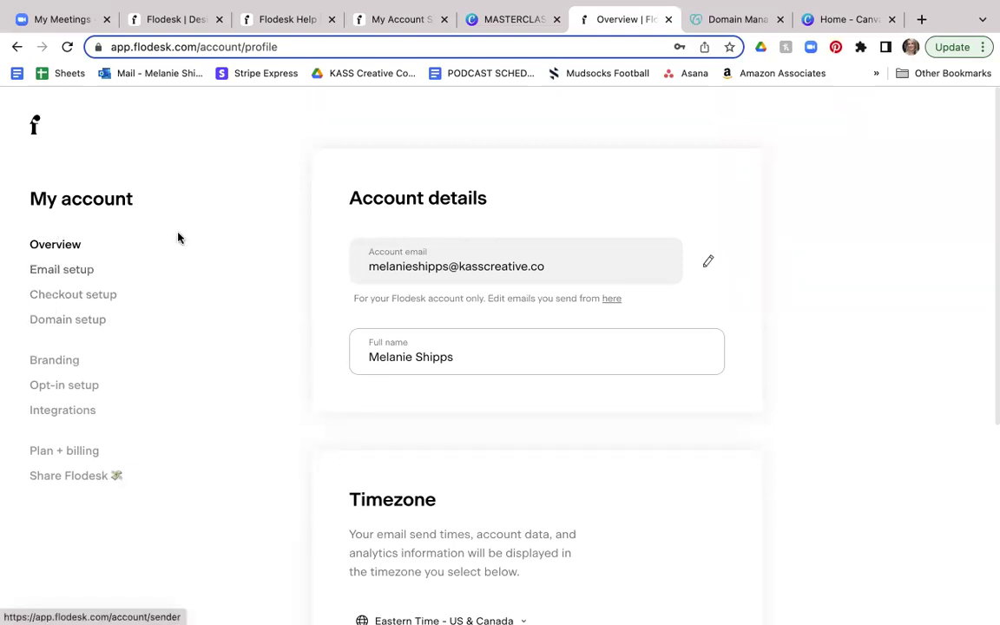
scroll(688, 213, "down", 1)
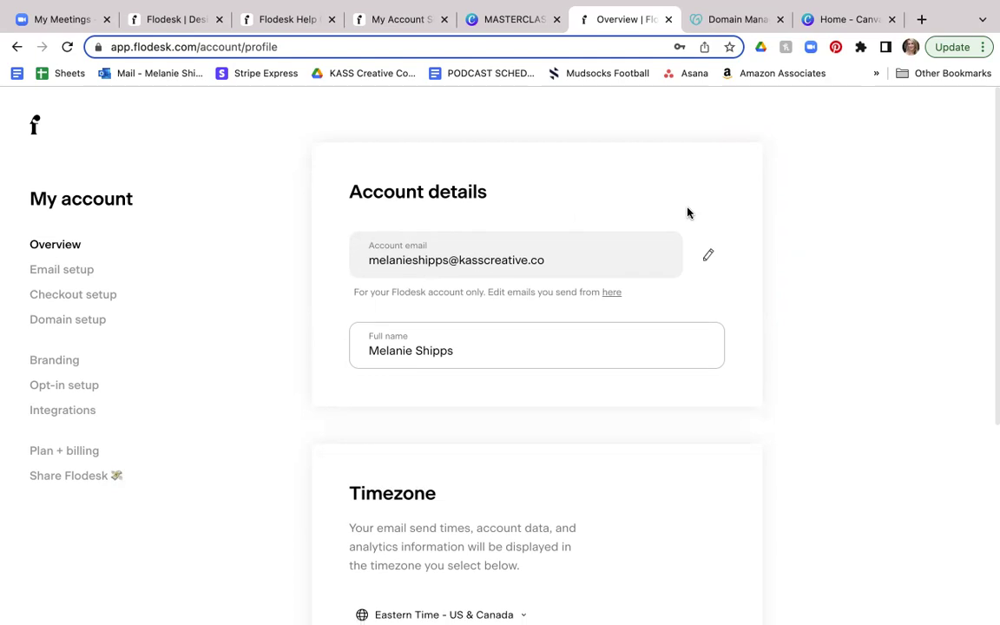
scroll(687, 213, "down", 1)
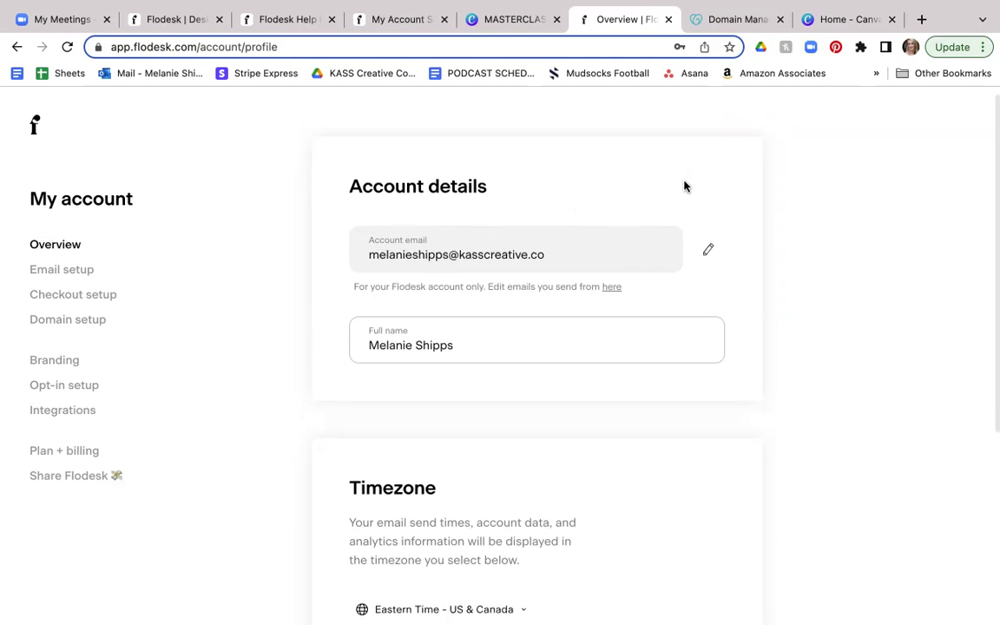
scroll(683, 188, "down", 4)
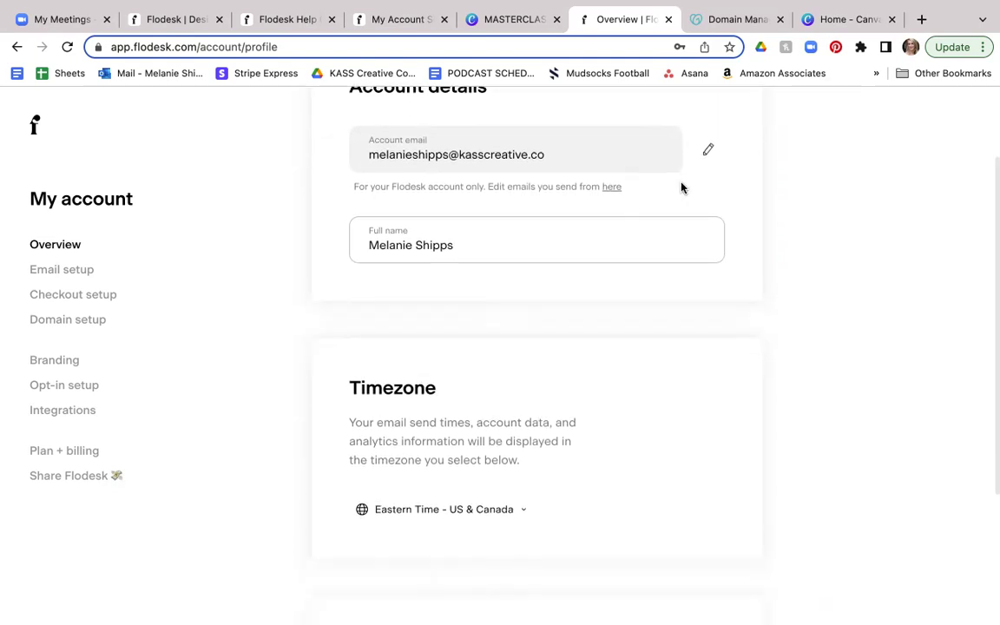
scroll(730, 316, "down", 1)
scroll(730, 316, "down", 5)
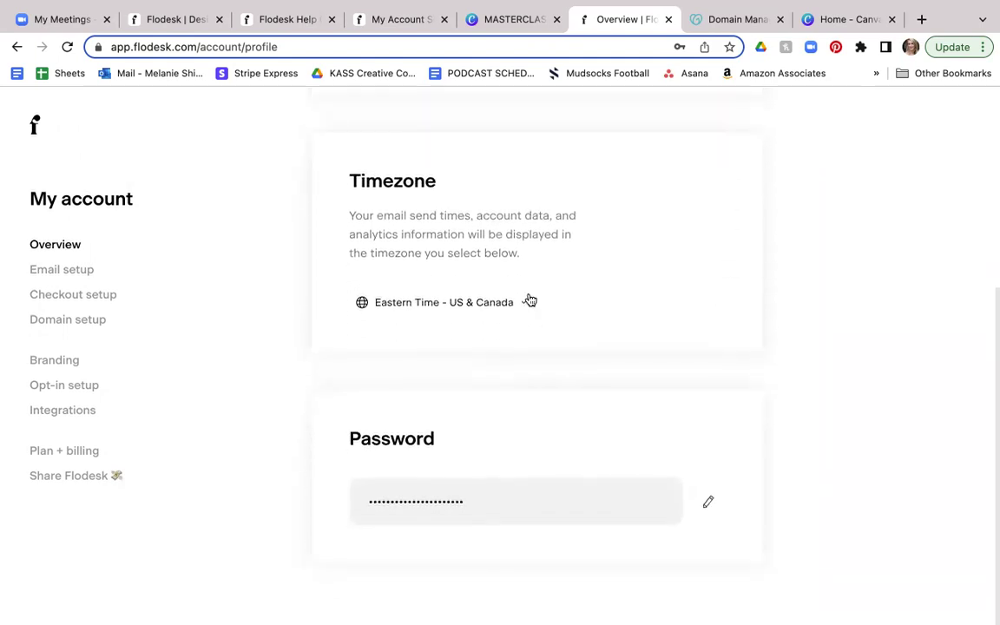
Step: Check the timezone list but keep Eastern Time - US & Canada, then go to Email setup
left_click(524, 303)
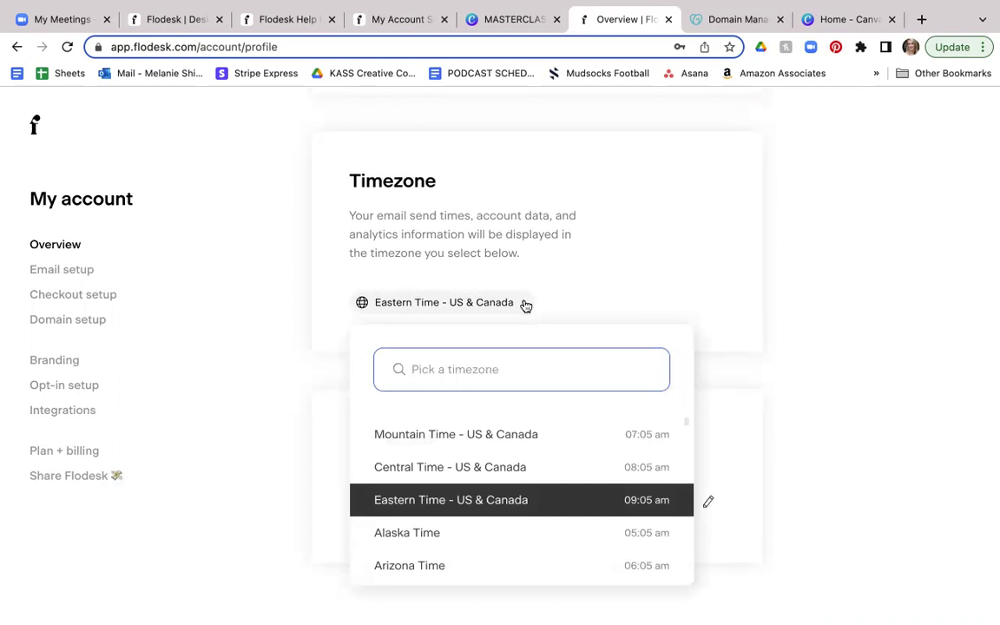
left_click(524, 302)
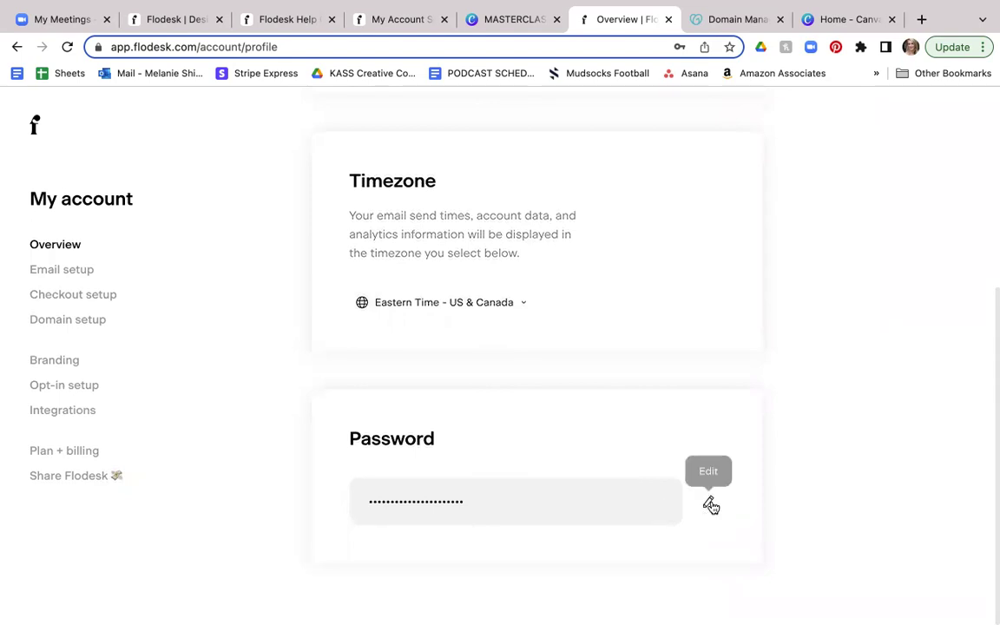
left_click(74, 274)
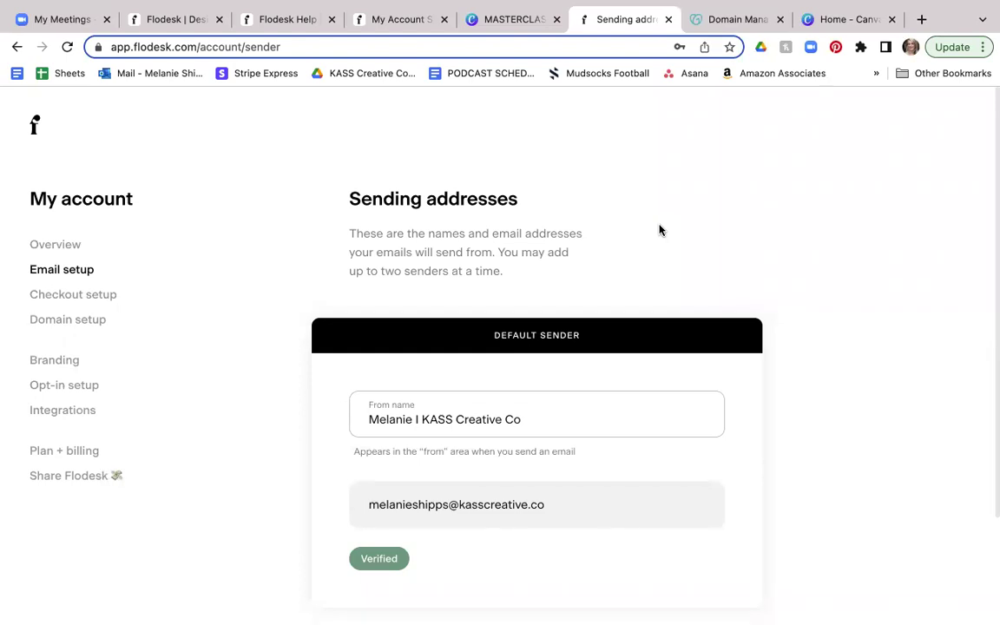
Step: Add an alternate sender with the person's from name and Gmail address, pending verification
scroll(659, 230, "down", 3)
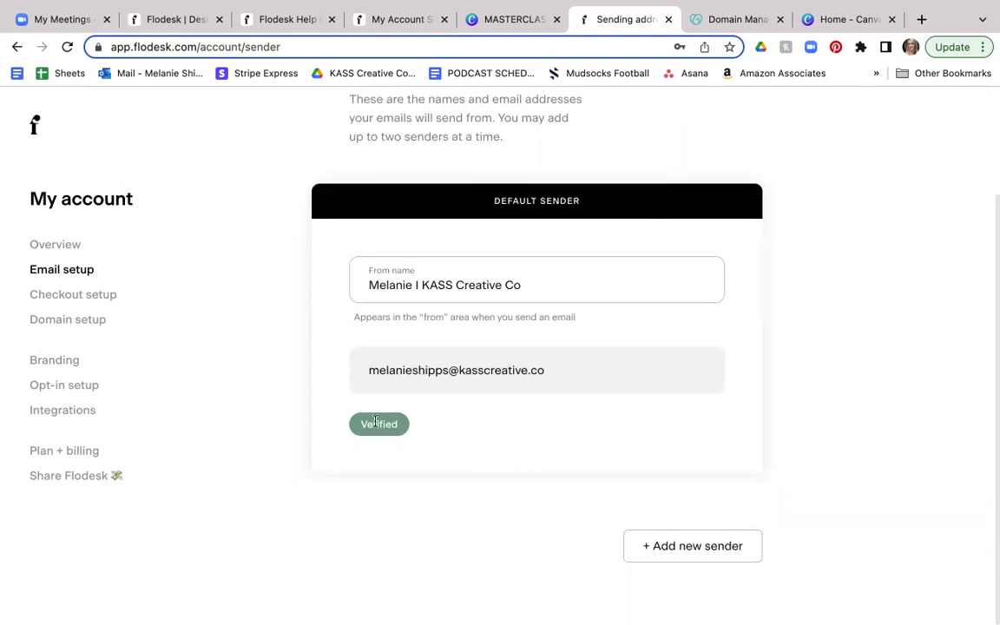
scroll(807, 258, "down", 1)
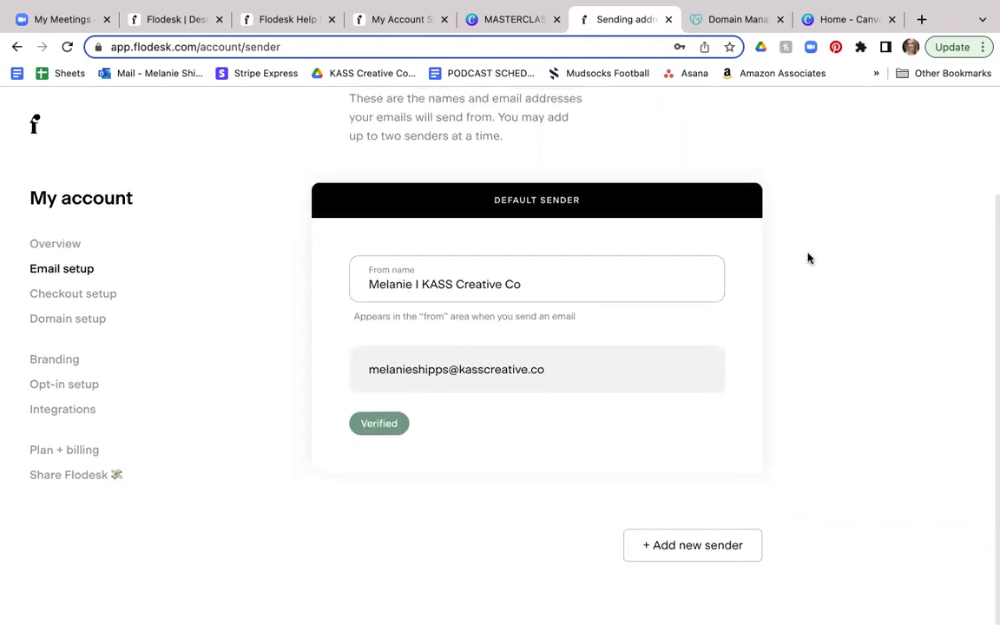
left_click(700, 559)
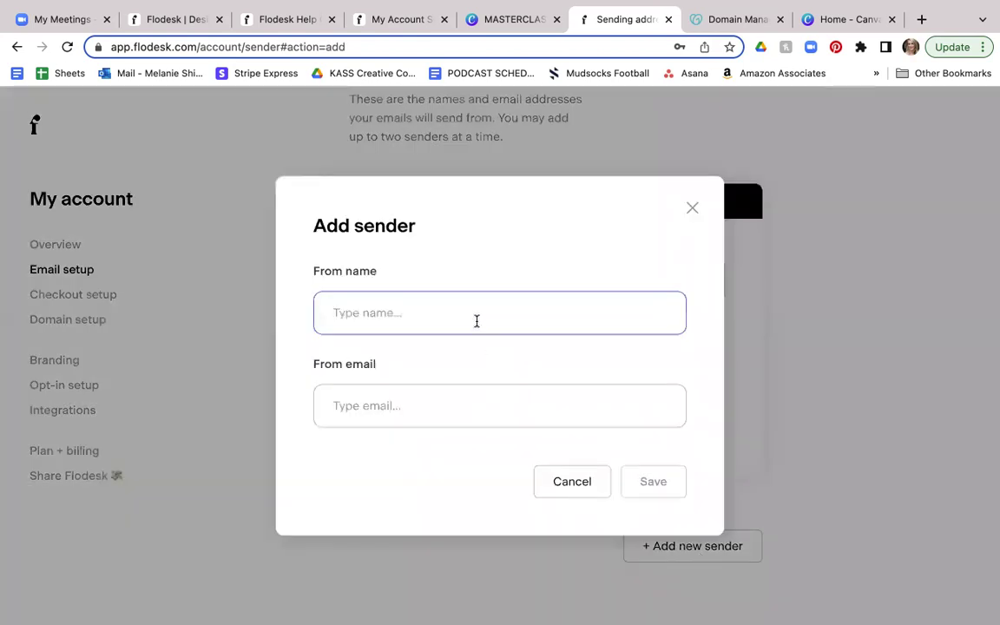
left_click(435, 401)
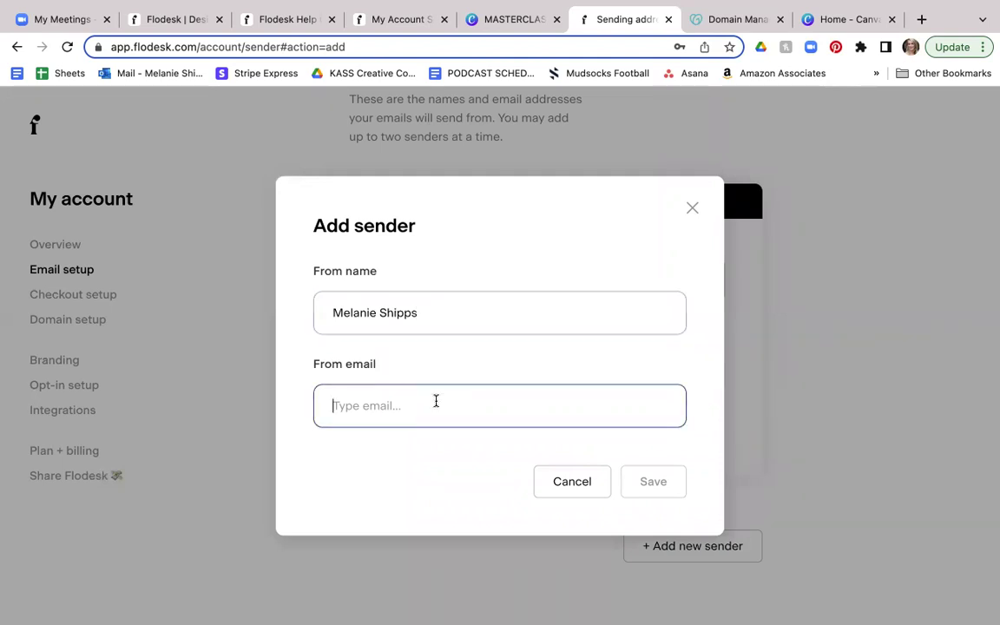
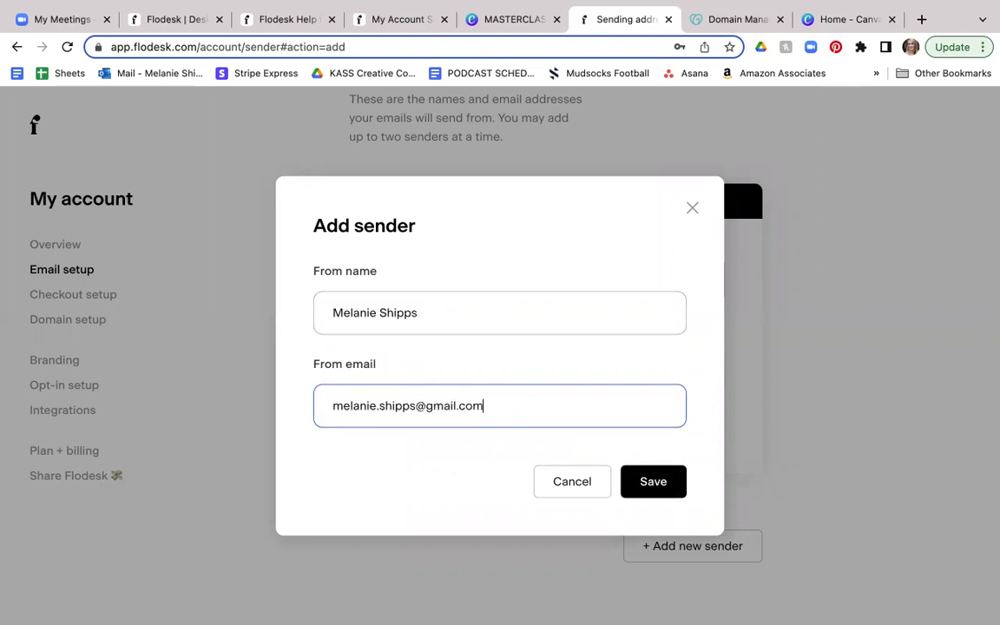
left_click(633, 476)
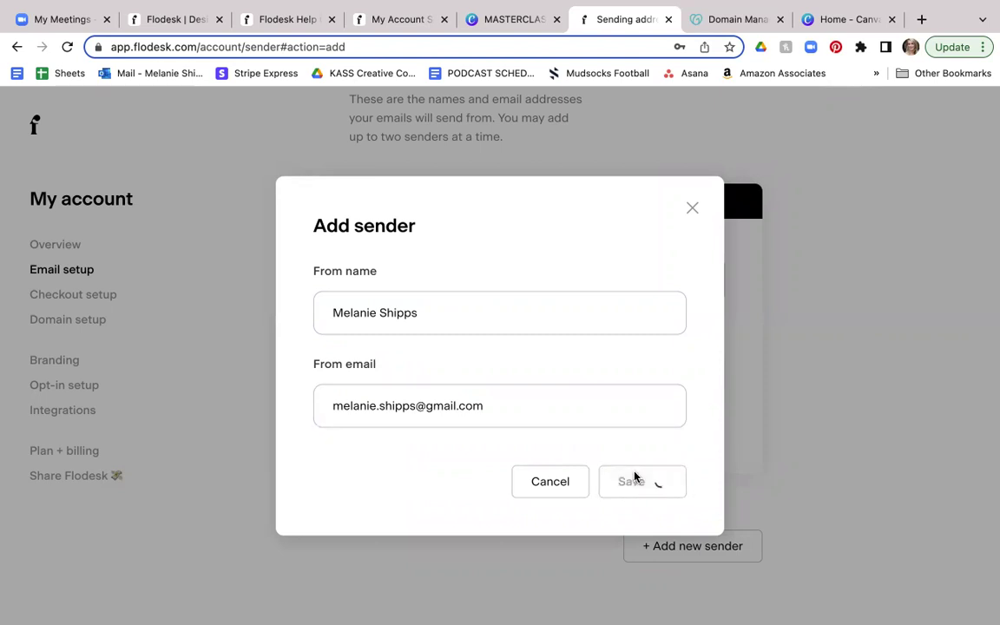
scroll(819, 388, "down", 2)
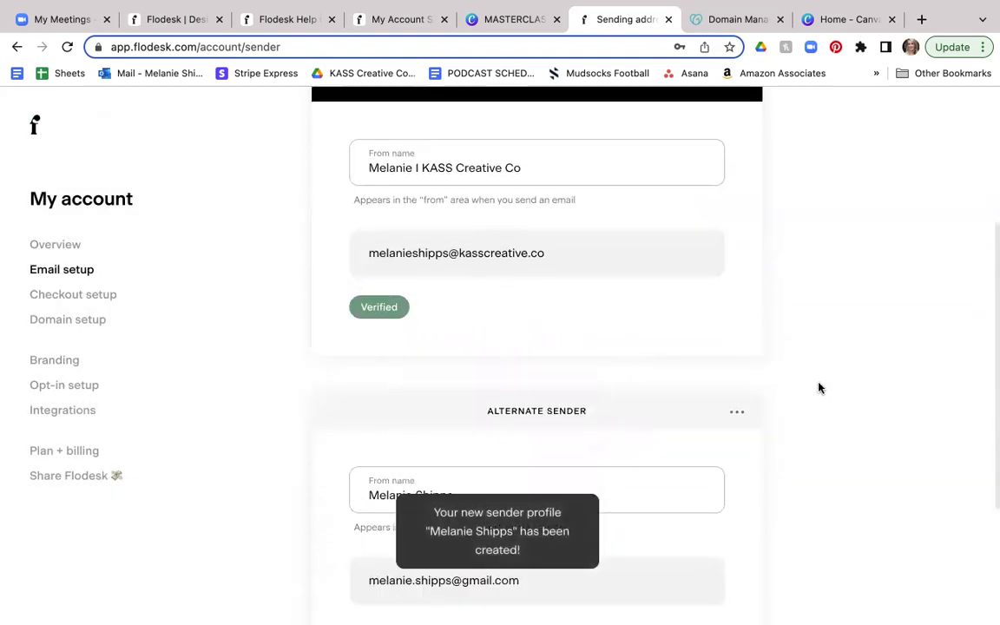
scroll(818, 388, "down", 3)
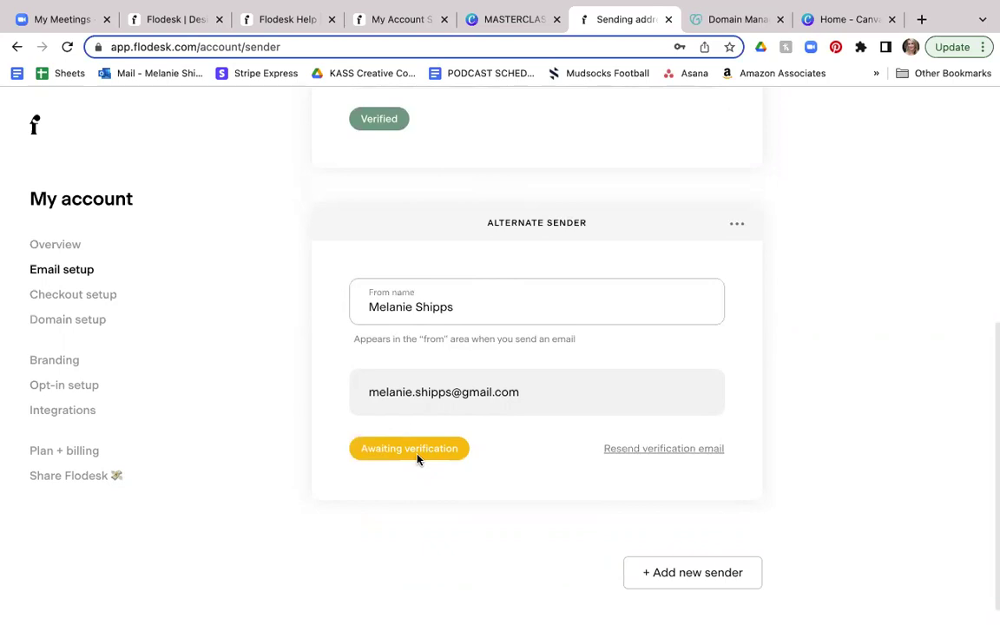
Step: View Checkout setup, showing Stripe connected and the Terms & Conditions section
left_click(83, 302)
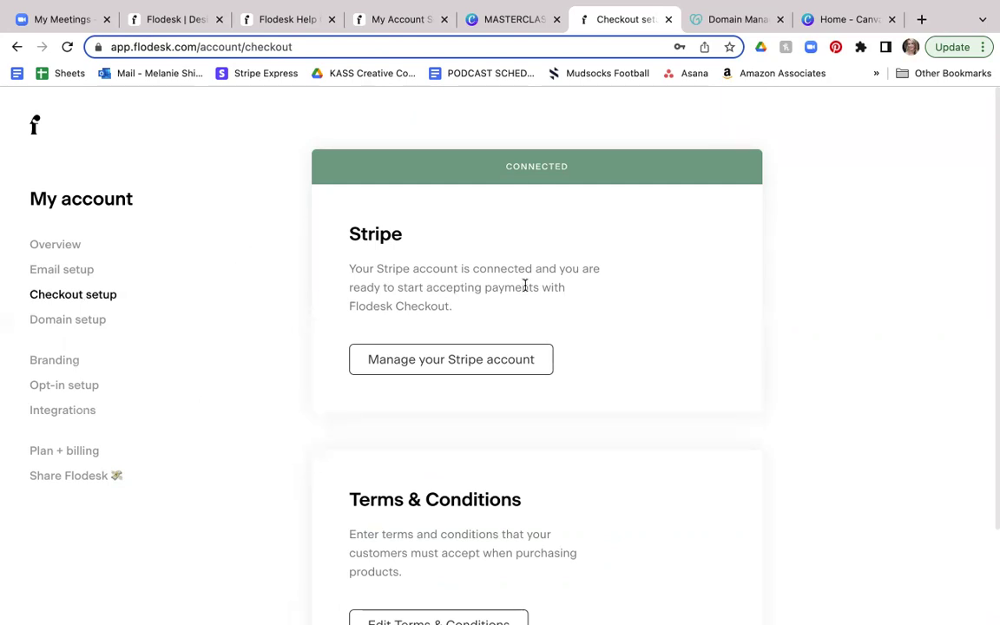
scroll(714, 302, "down", 3)
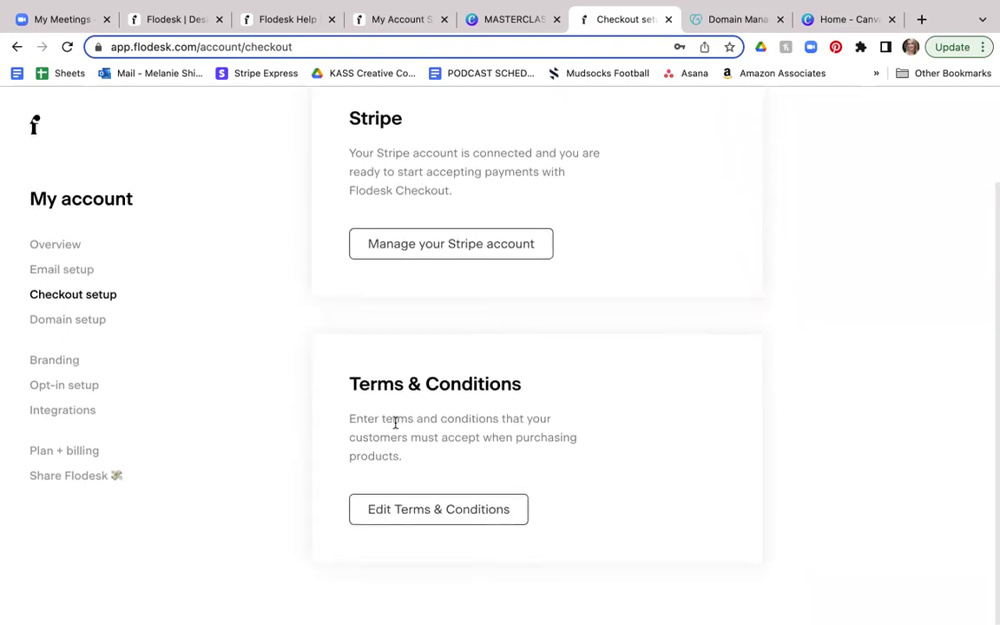
Step: View Domain setup, showing gmail.com as a public domain and kasscreative.co verified
left_click(67, 321)
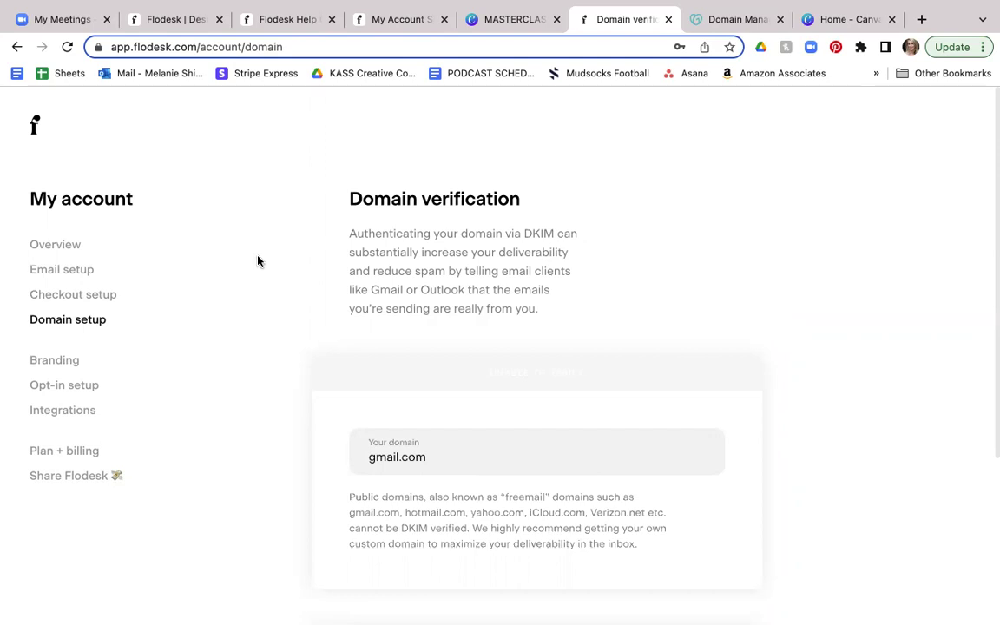
scroll(260, 273, "down", 3)
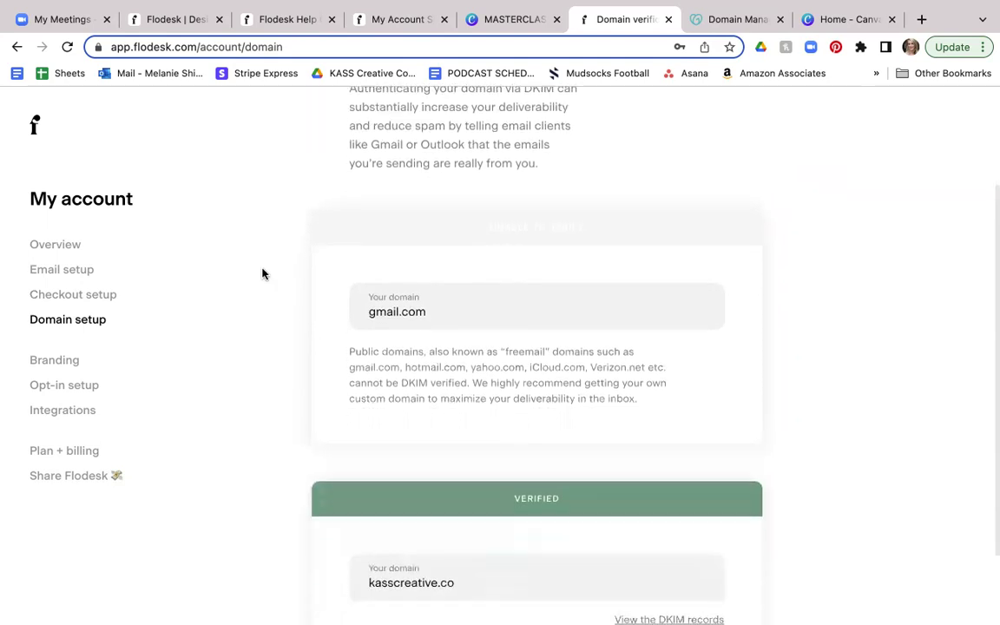
scroll(262, 274, "down", 2)
scroll(262, 273, "down", 1)
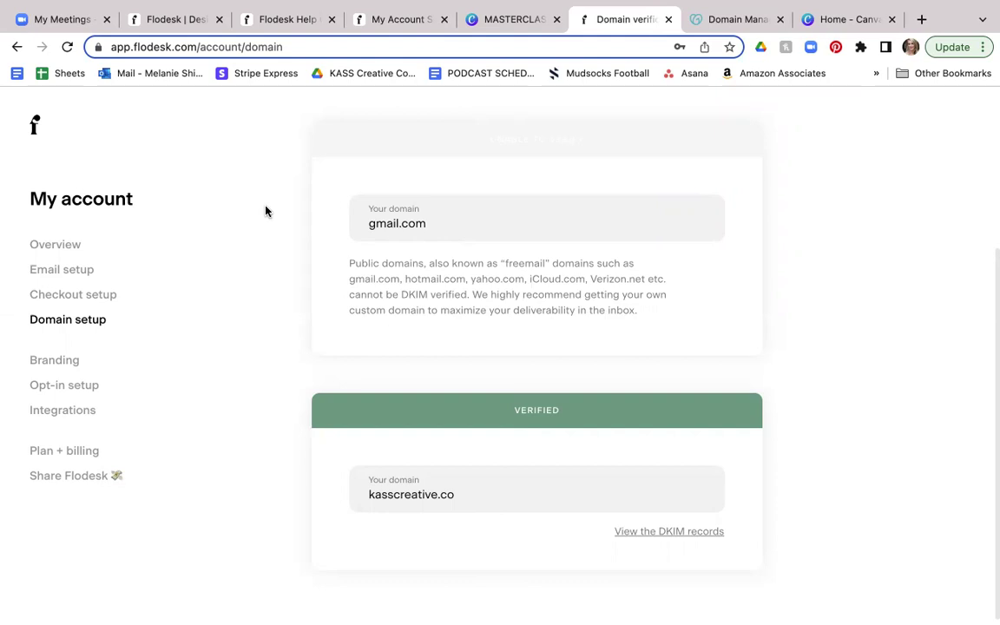
Step: Switch to the Flodesk Help Center and scroll through its help collections
left_click(164, 21)
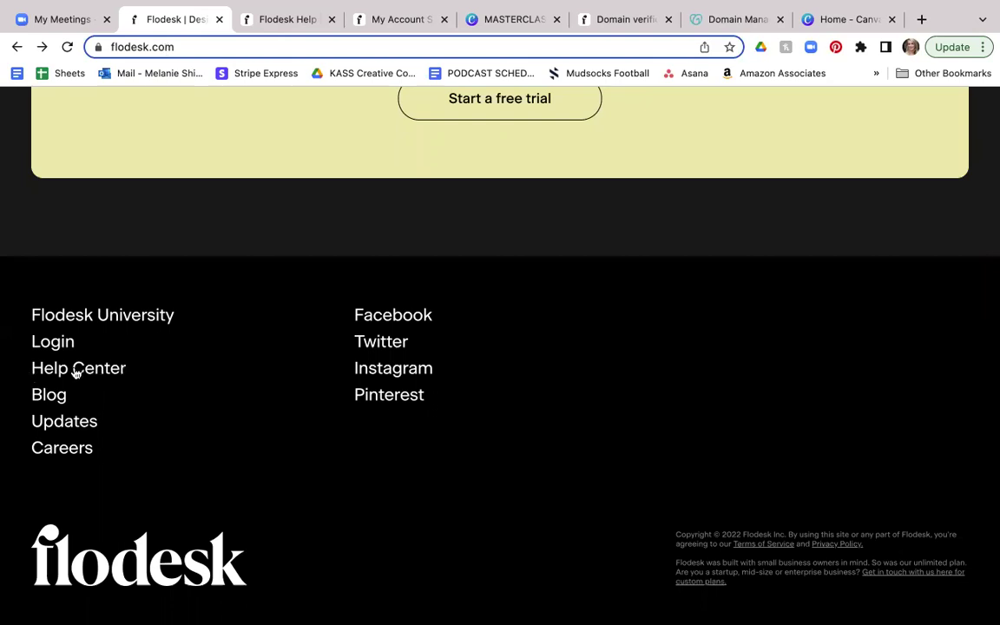
left_click(289, 21)
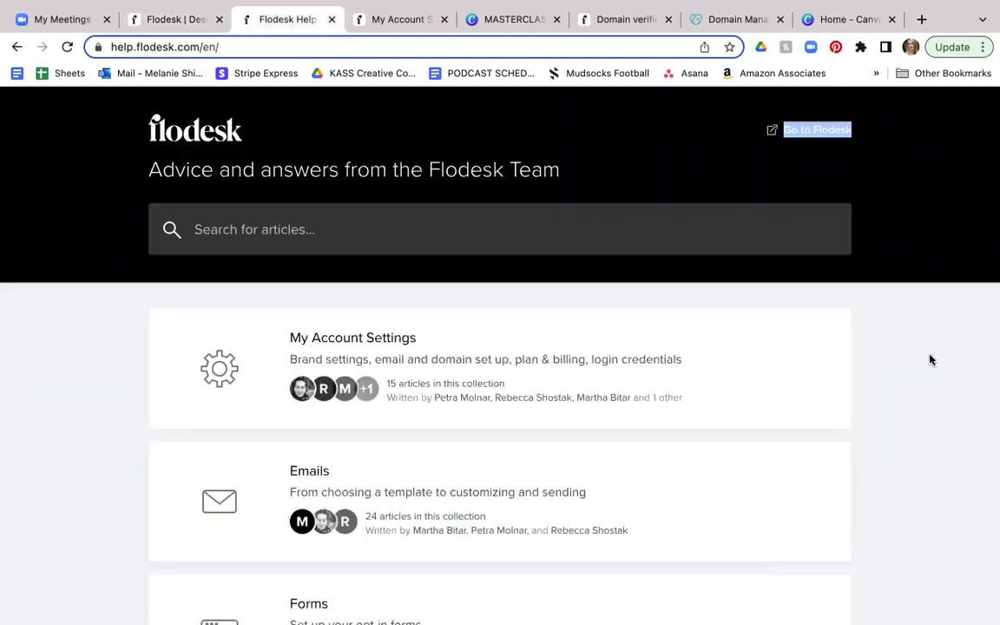
scroll(915, 362, "down", 1)
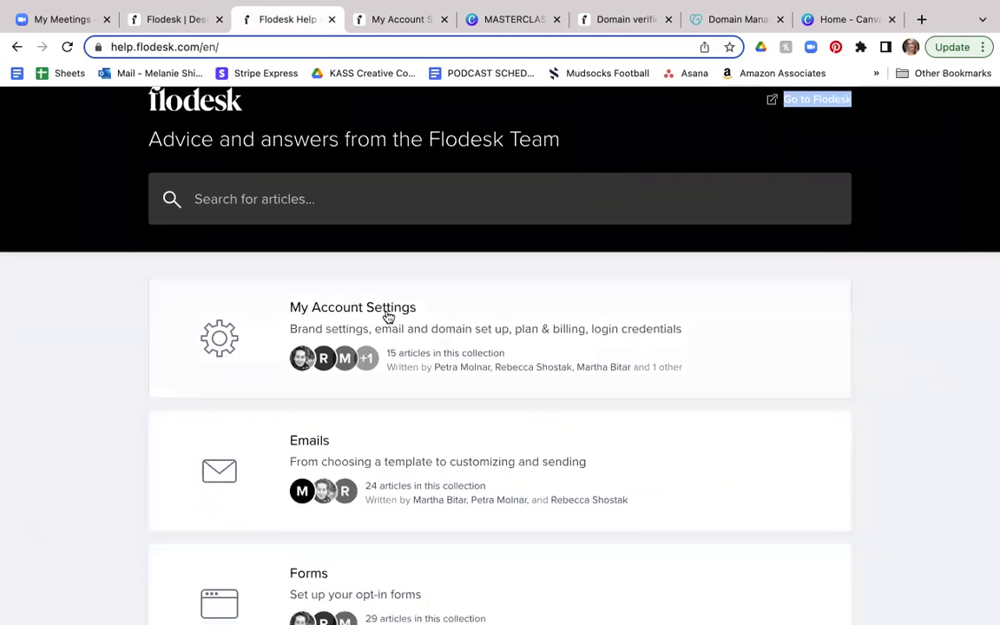
scroll(946, 347, "down", 5)
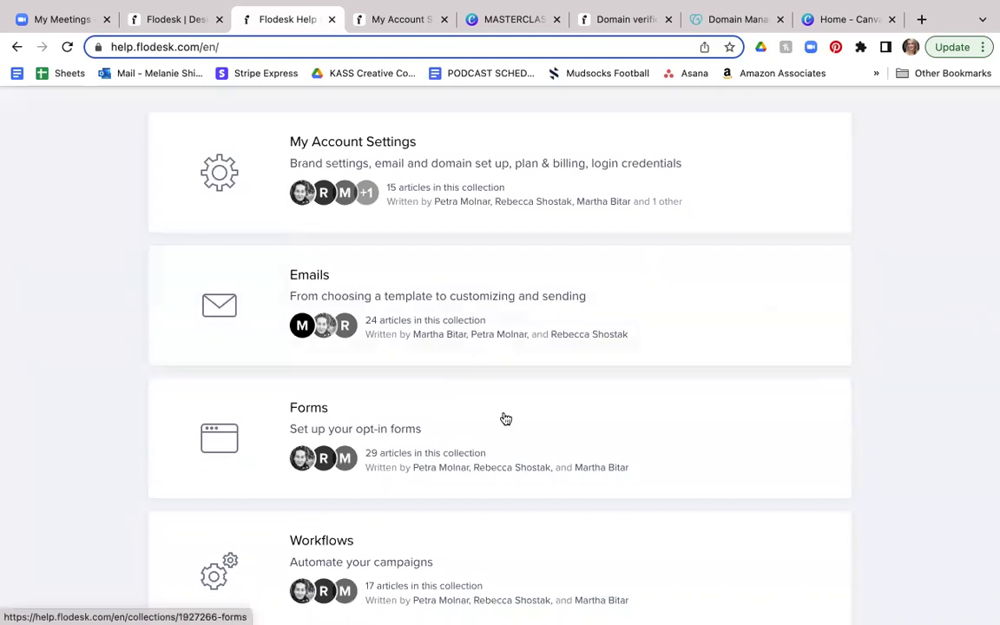
scroll(506, 419, "down", 2)
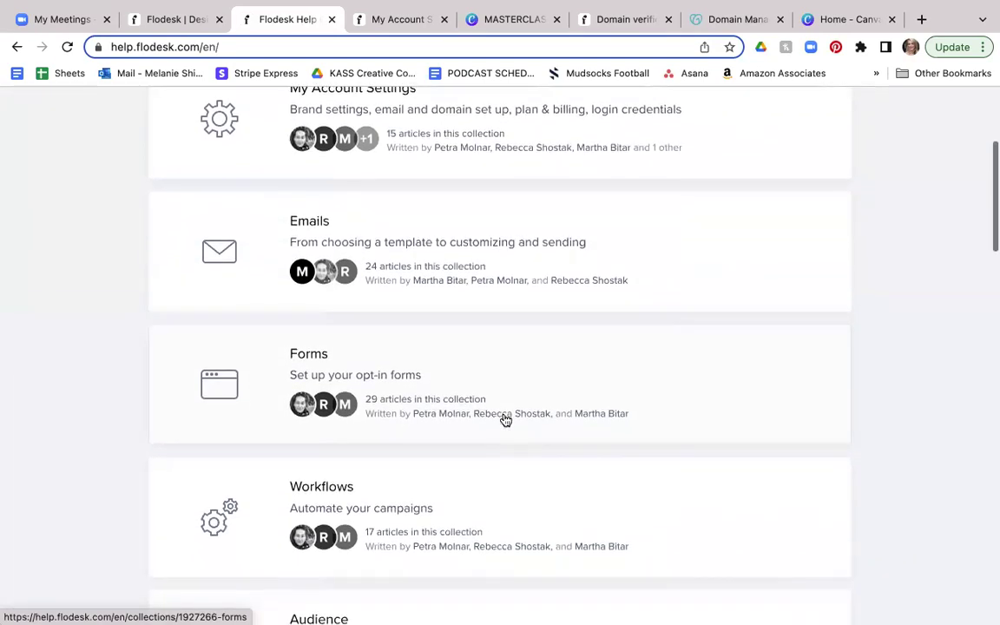
scroll(504, 419, "down", 2)
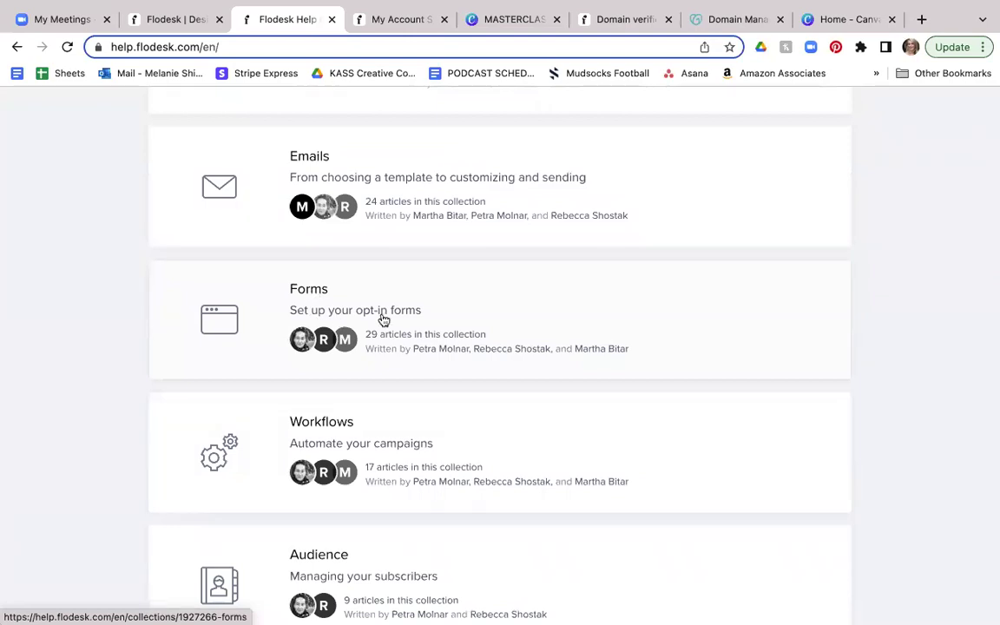
scroll(382, 318, "down", 3)
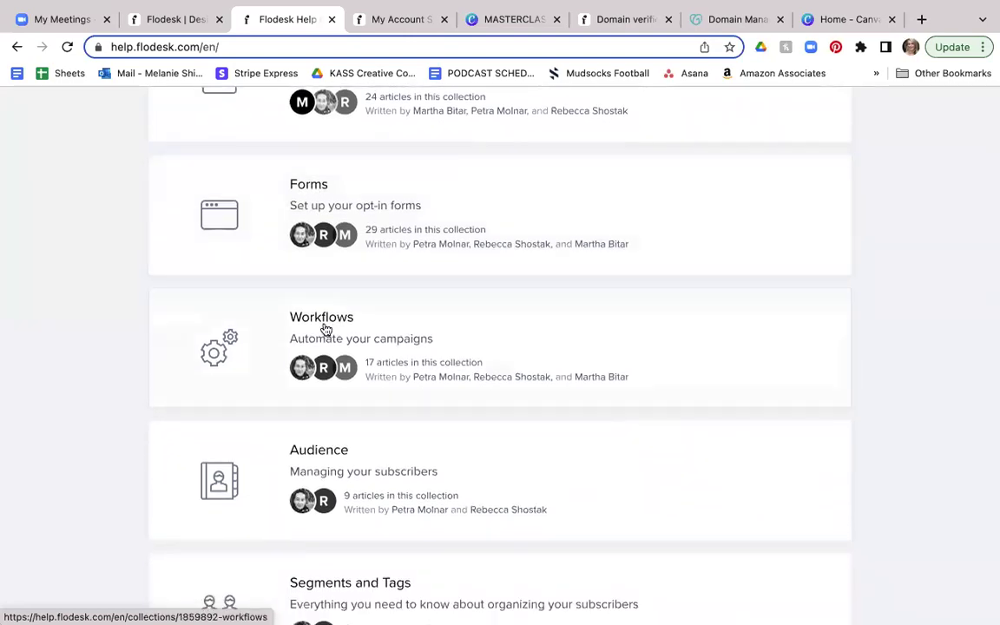
scroll(428, 338, "down", 3)
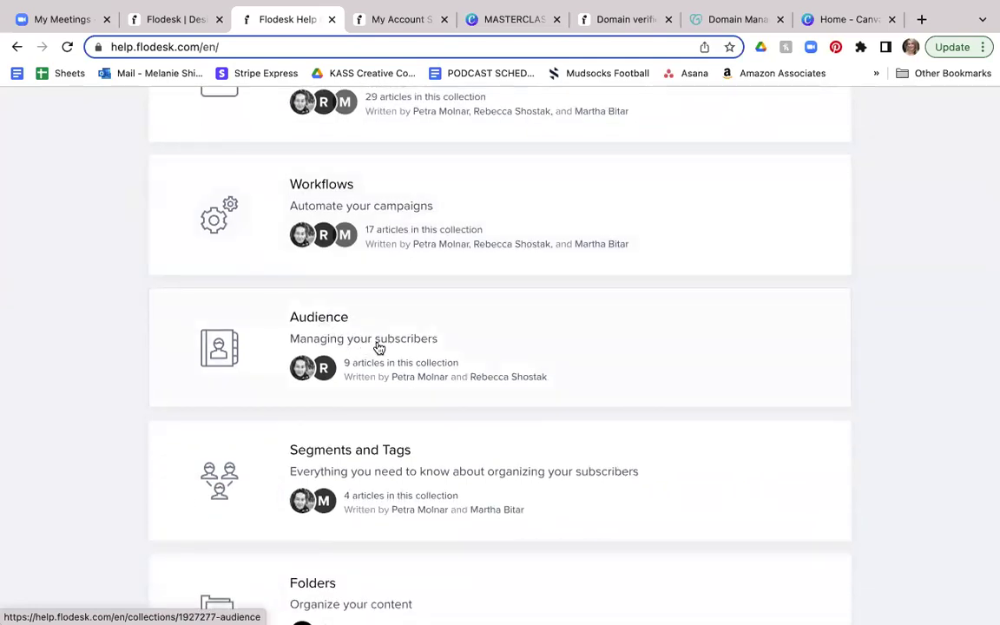
scroll(480, 341, "down", 3)
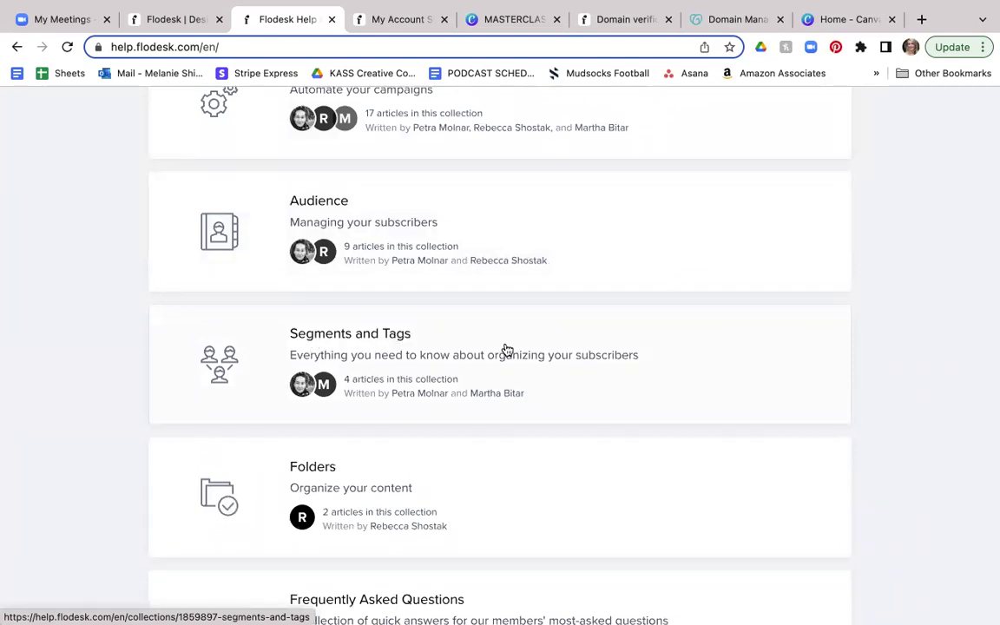
Step: Finish browsing the collections, scroll back up, and move to the My Account Settings collection
scroll(507, 350, "down", 3)
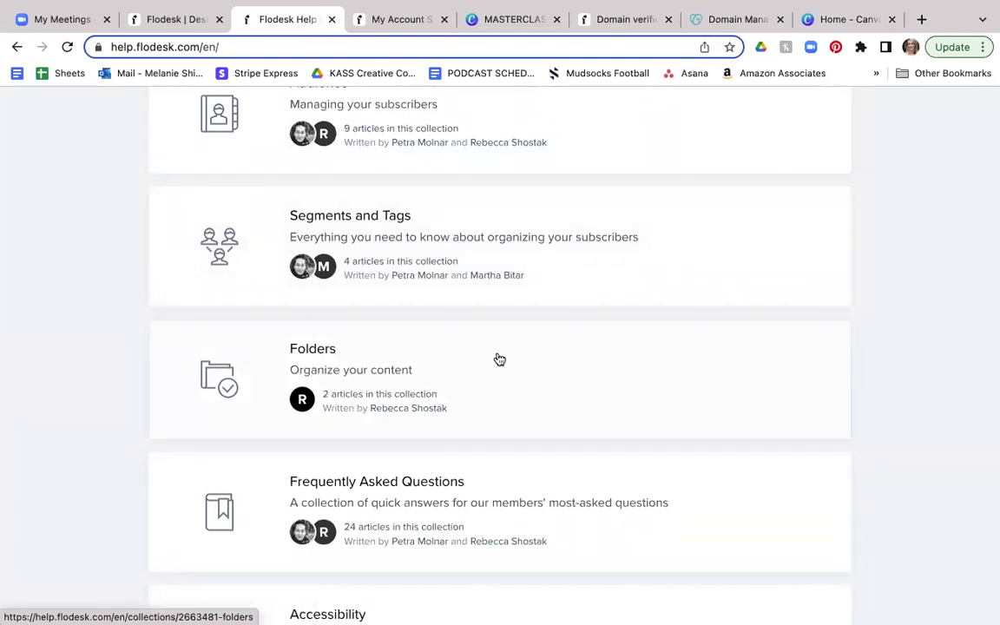
scroll(497, 357, "down", 3)
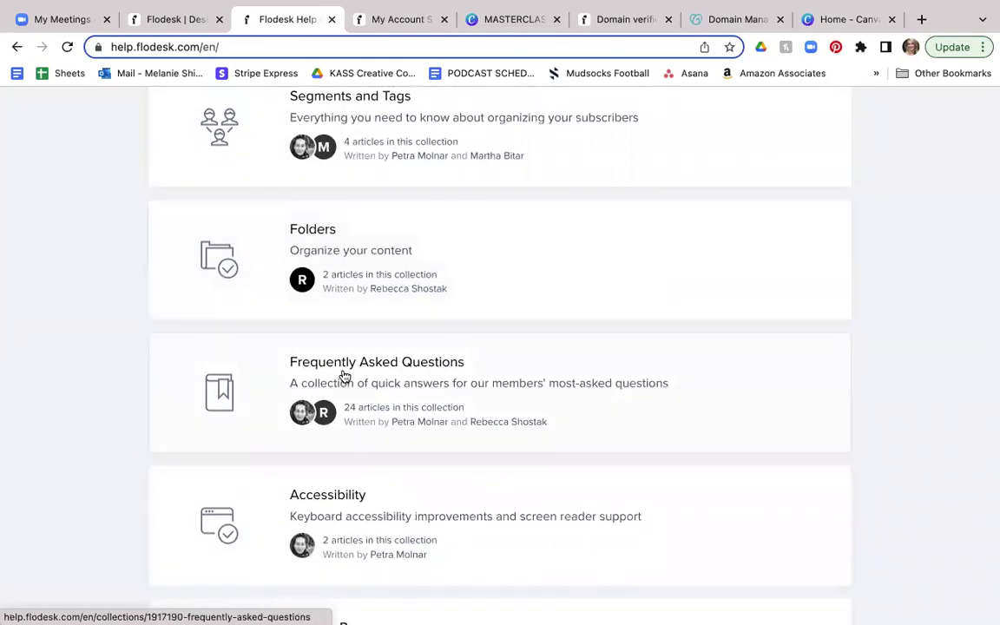
scroll(350, 375, "down", 2)
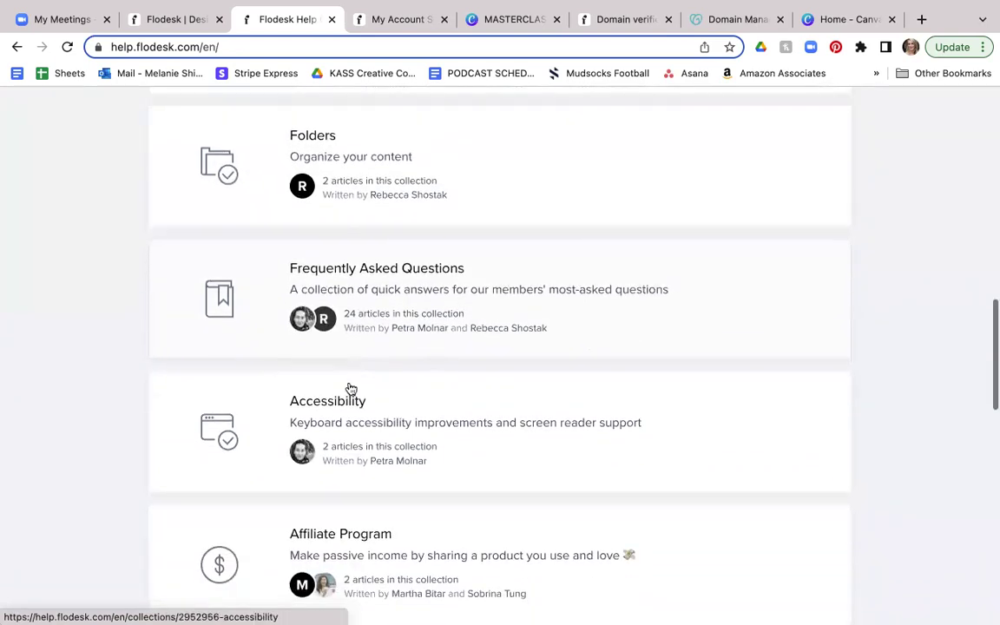
scroll(349, 401, "down", 3)
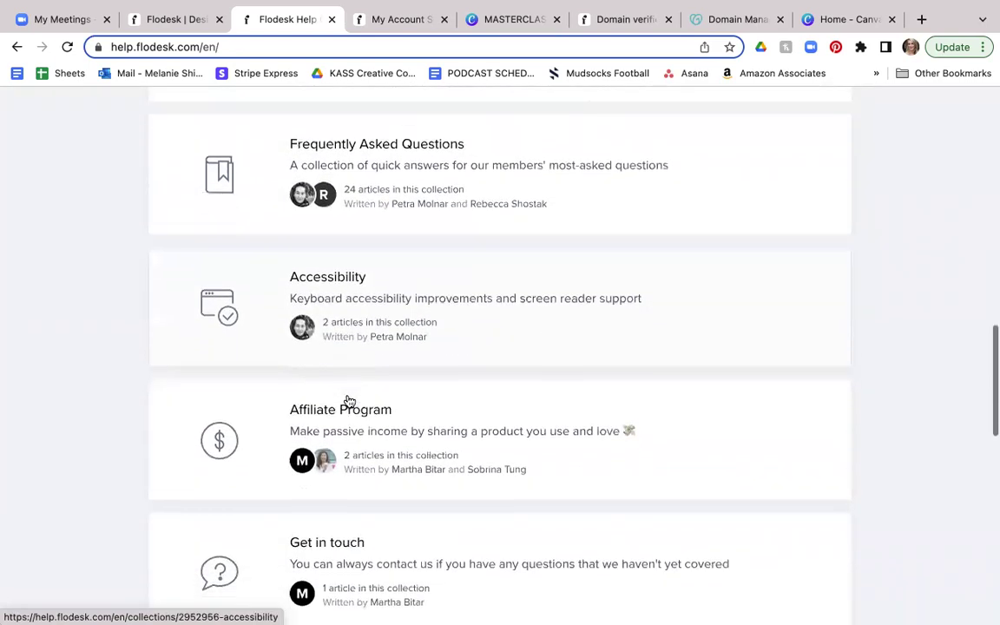
scroll(349, 401, "down", 2)
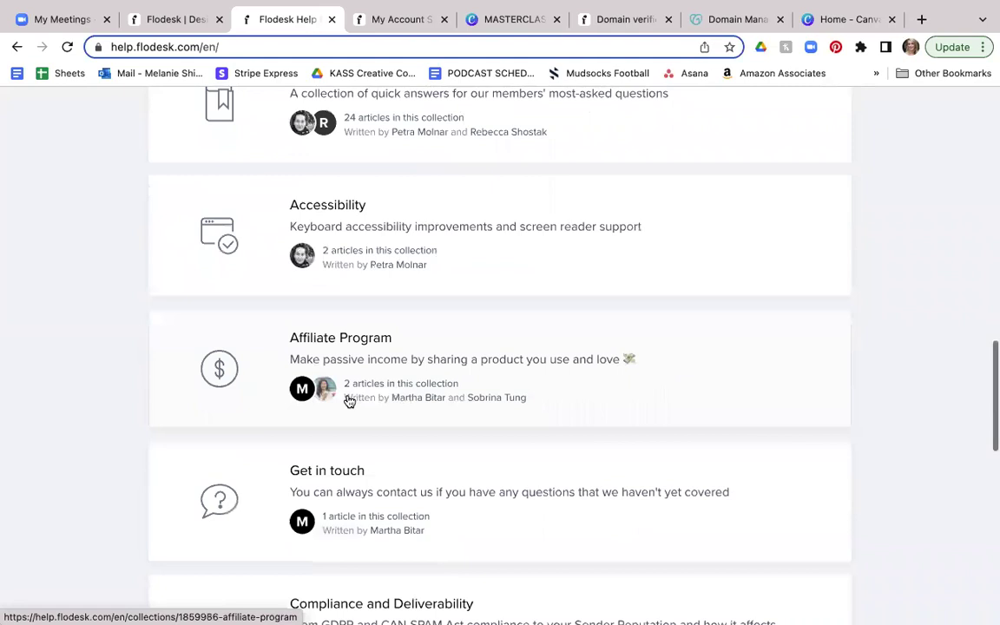
scroll(349, 401, "down", 1)
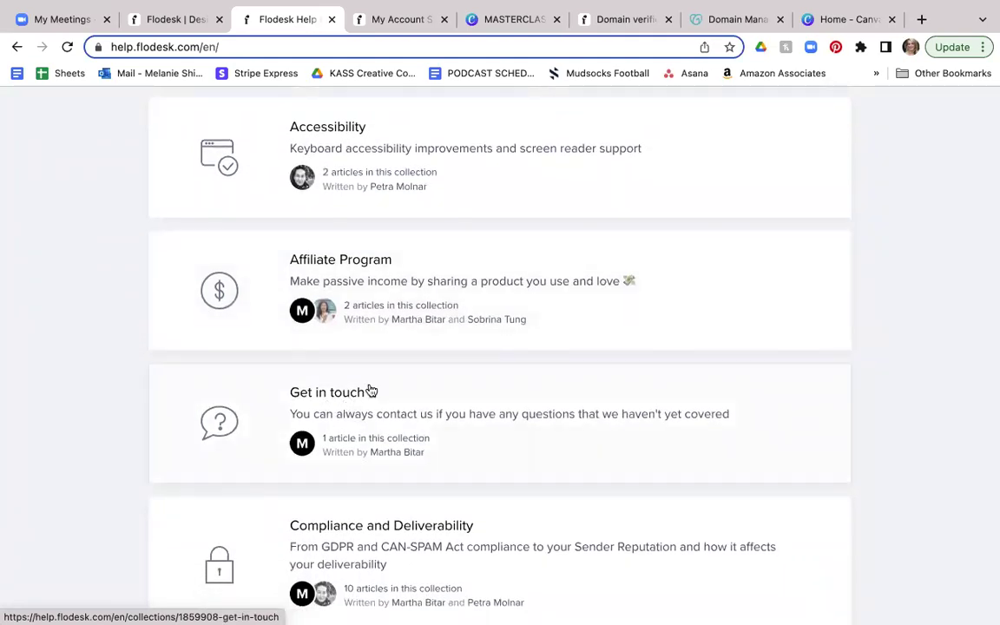
scroll(449, 332, "up", 8)
scroll(450, 332, "up", 18)
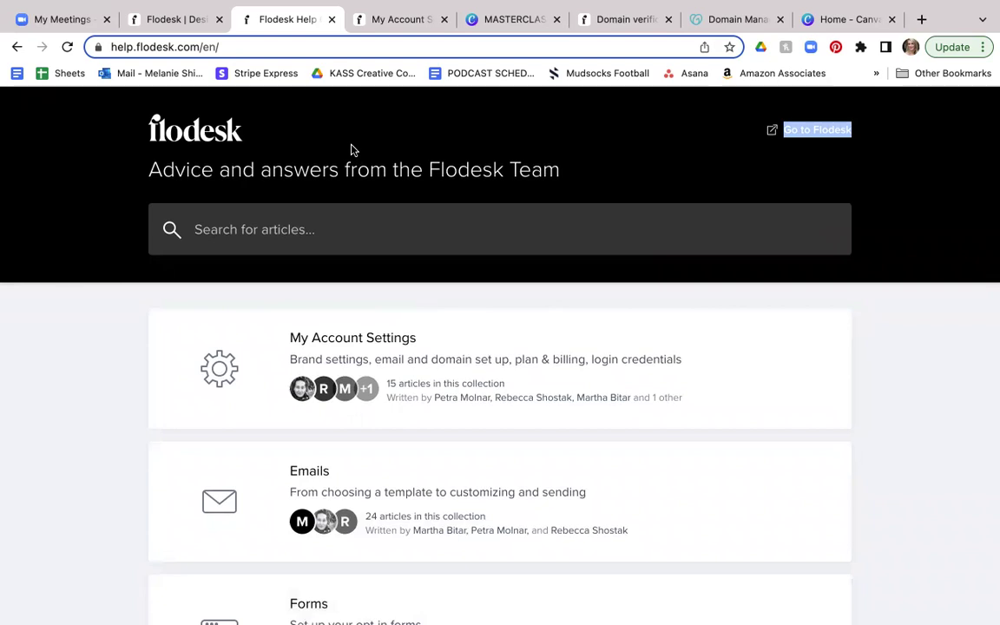
left_click(373, 23)
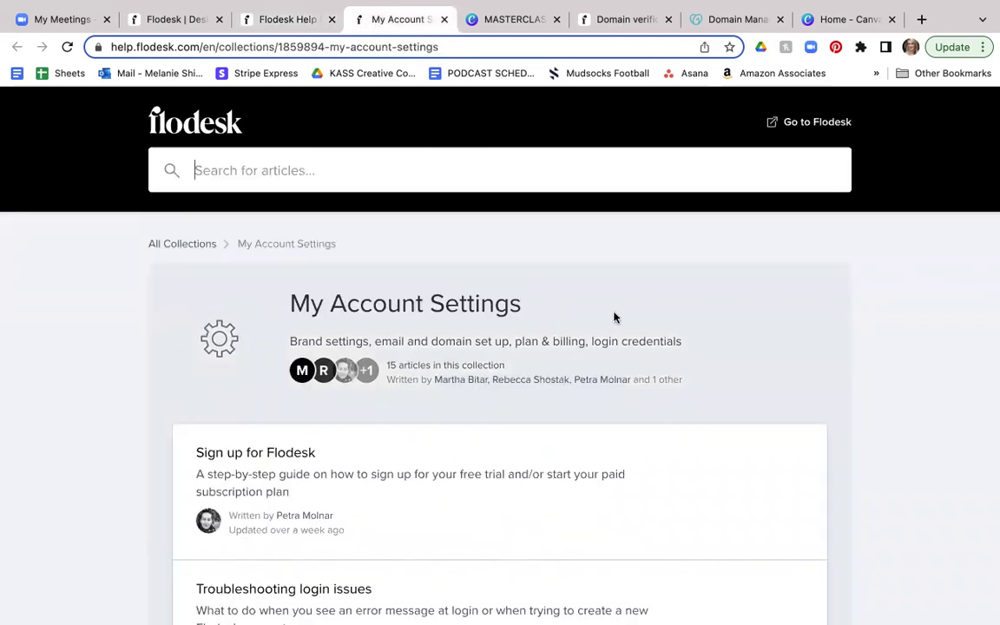
Step: Browse the My Account Settings articles, then return to the Domain verification page
scroll(620, 321, "down", 2)
scroll(619, 320, "down", 3)
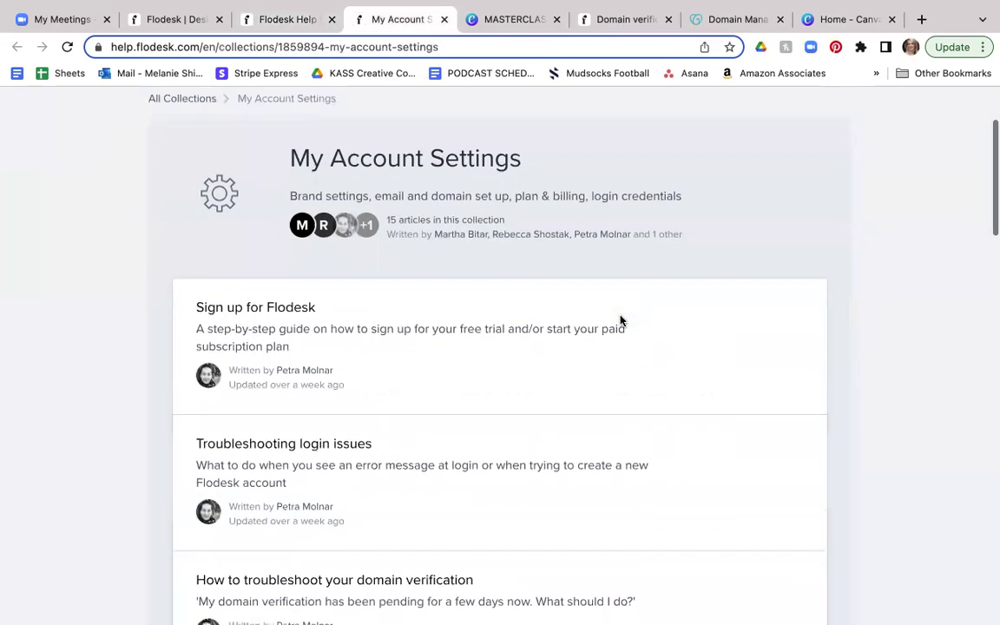
scroll(621, 316, "down", 3)
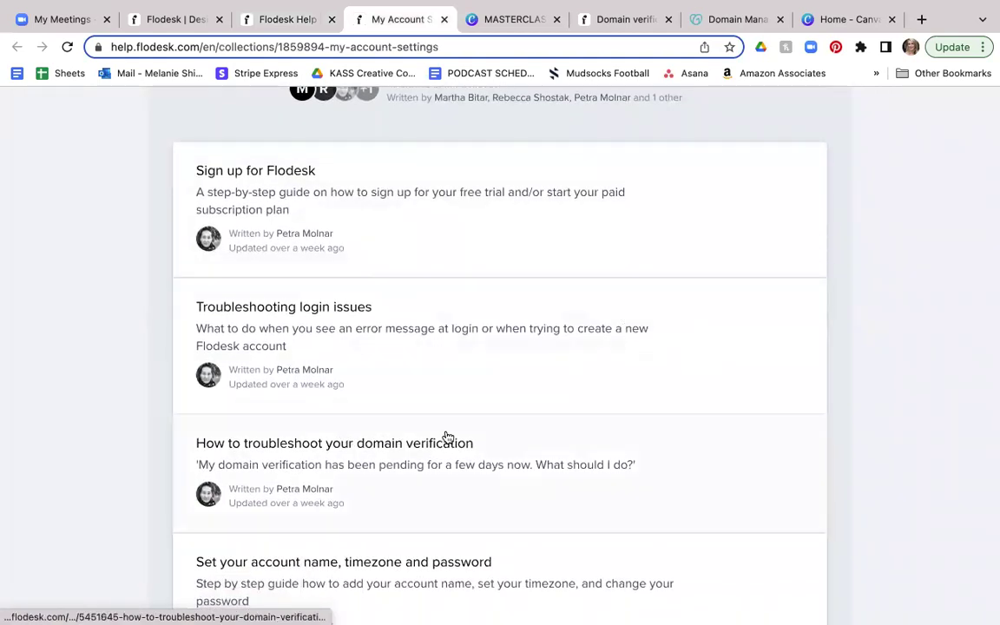
scroll(560, 420, "down", 1)
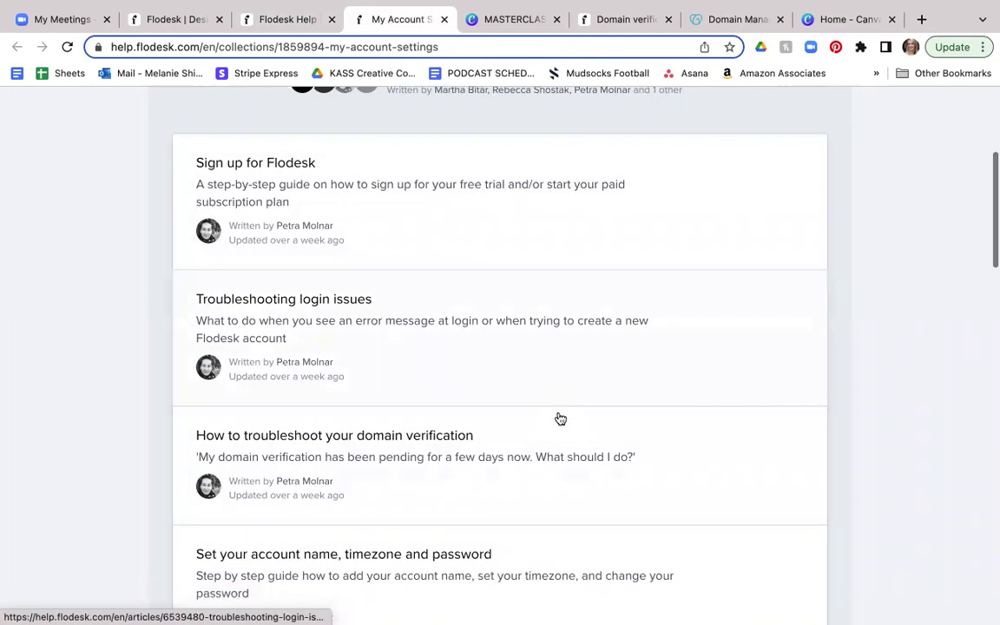
left_click(606, 21)
scroll(819, 272, "down", 1)
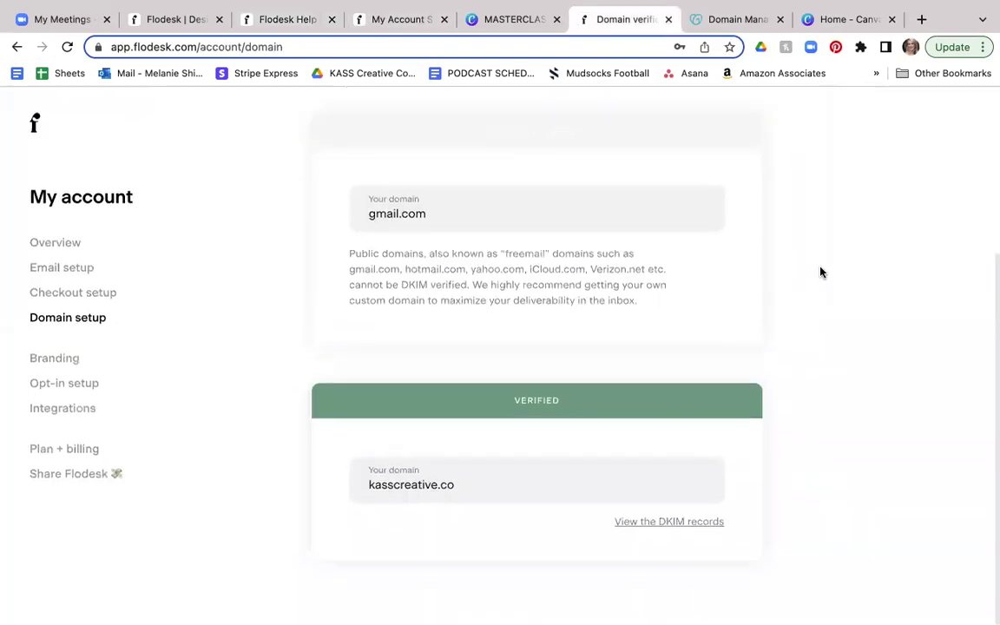
Step: Review the Branding page's uploaded logo, five brand colors and company details
left_click(40, 362)
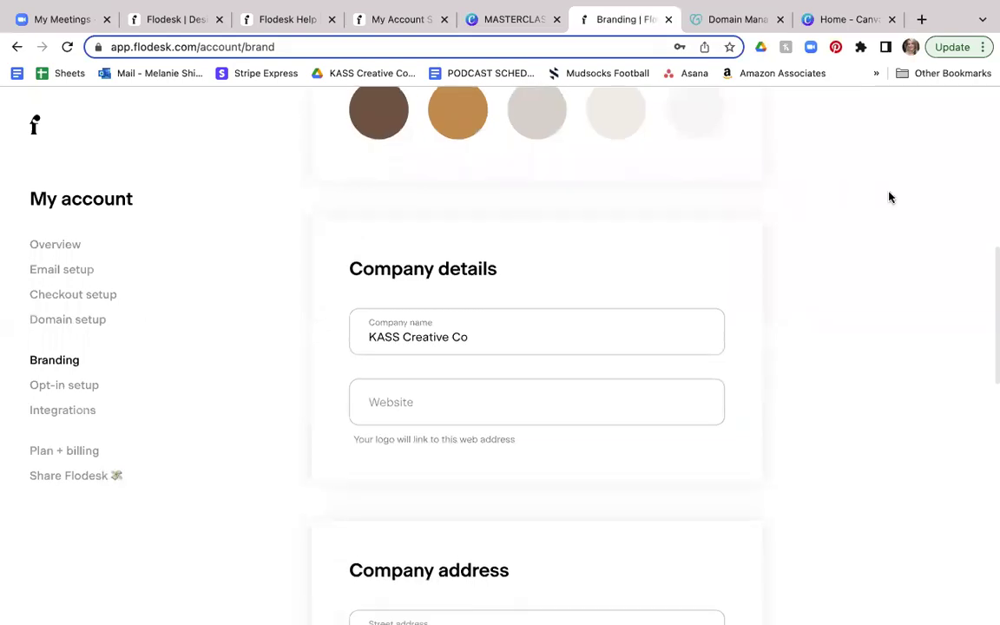
scroll(888, 197, "up", 7)
scroll(889, 197, "up", 1)
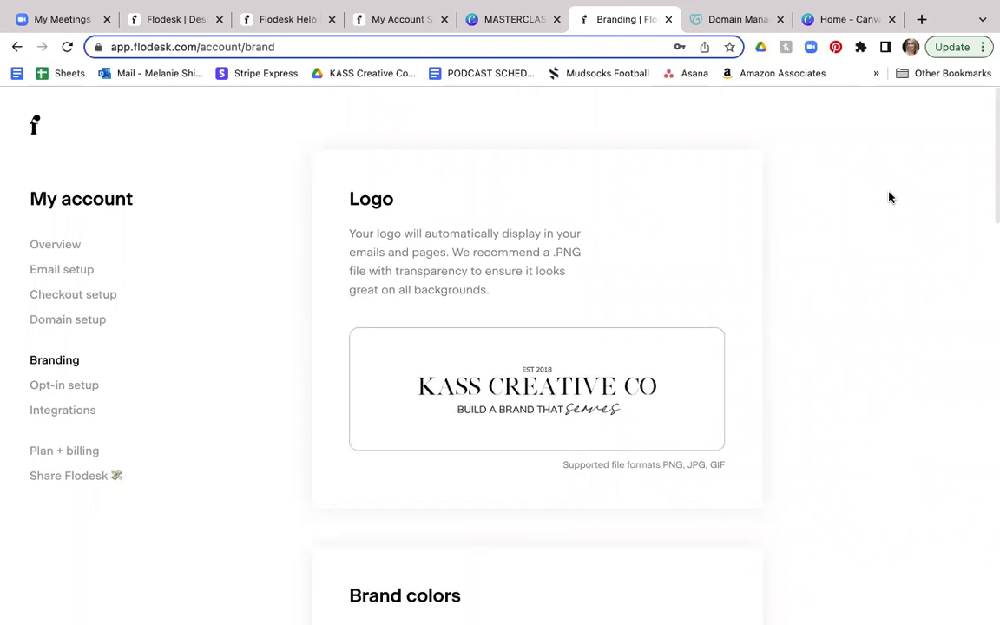
scroll(843, 259, "down", 3)
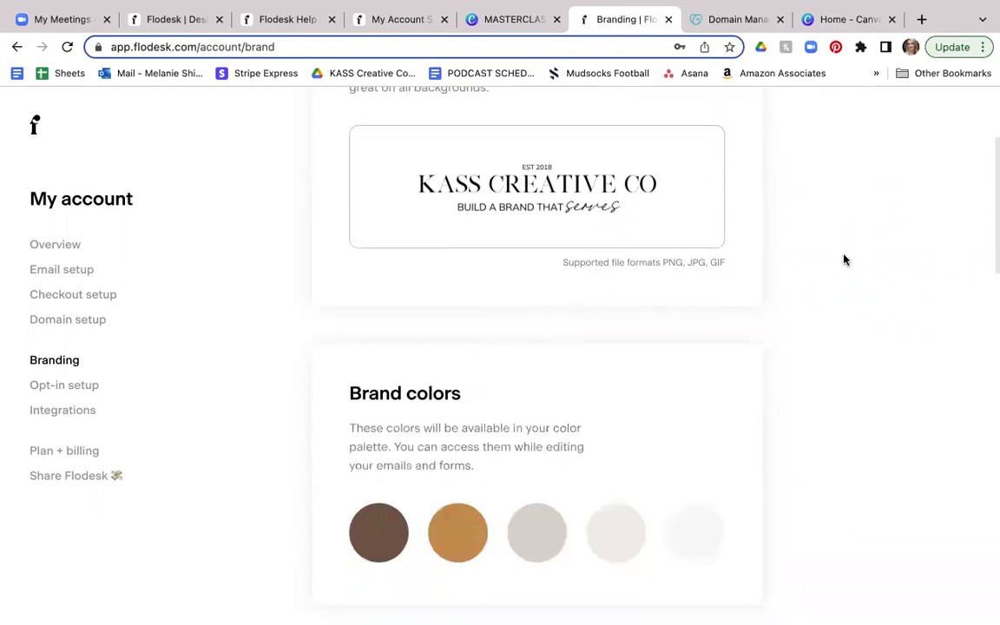
scroll(843, 260, "up", 3)
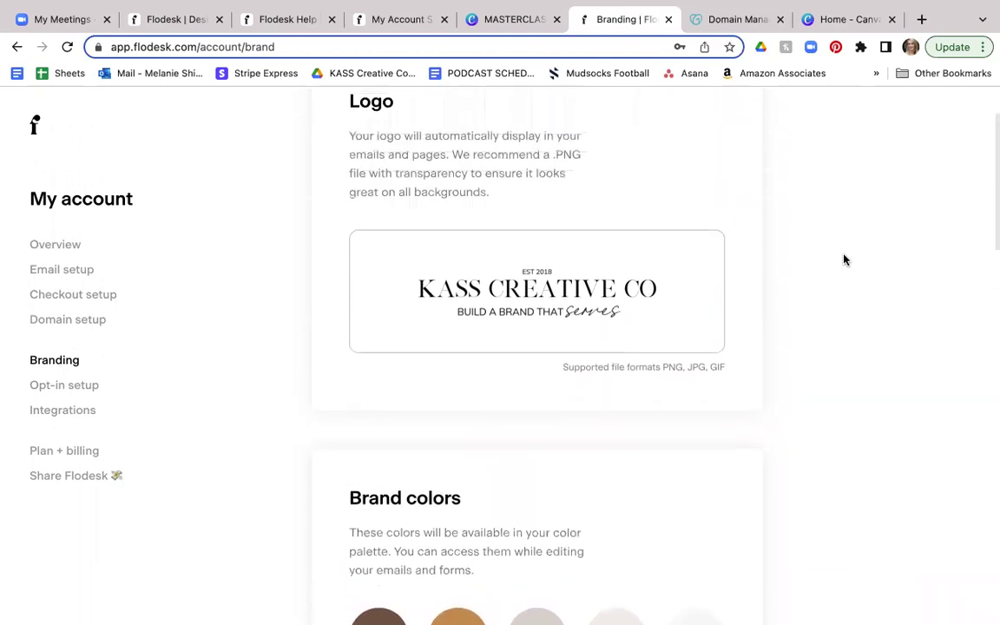
scroll(844, 260, "up", 3)
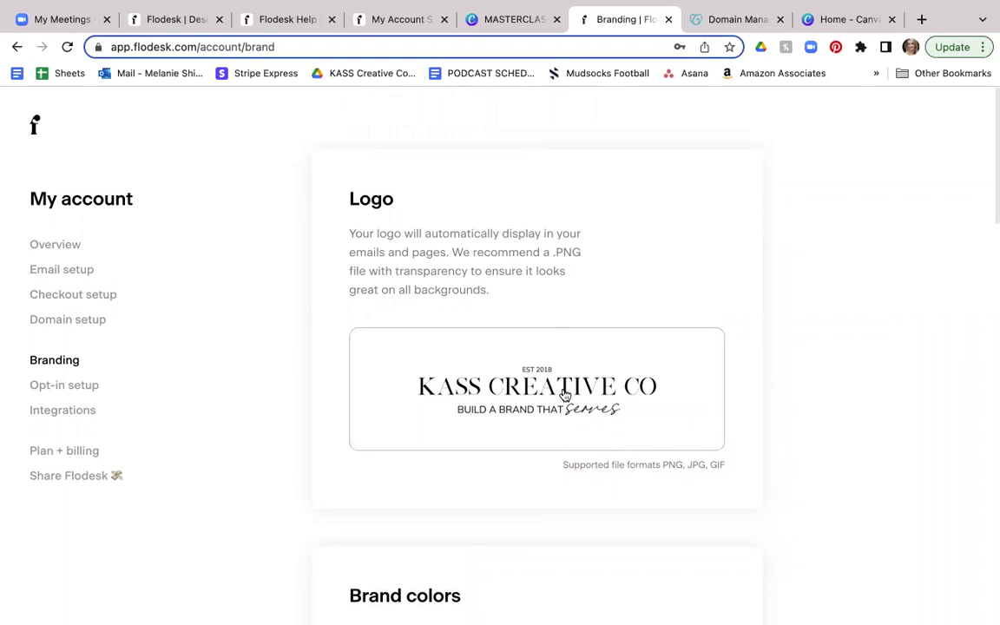
mouse_move(563, 394)
scroll(805, 334, "down", 5)
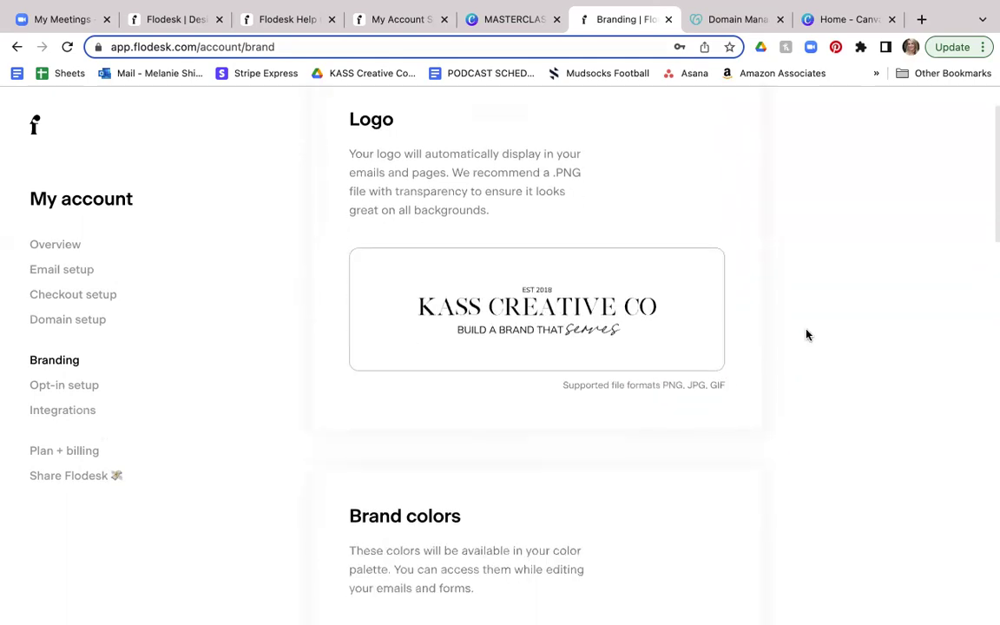
scroll(806, 332, "down", 4)
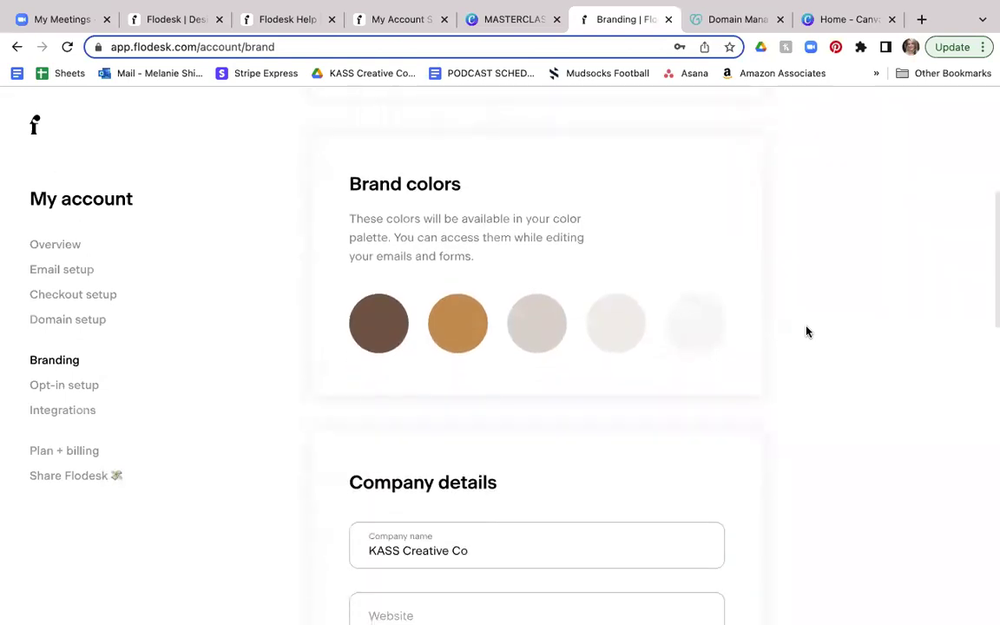
left_click(376, 324)
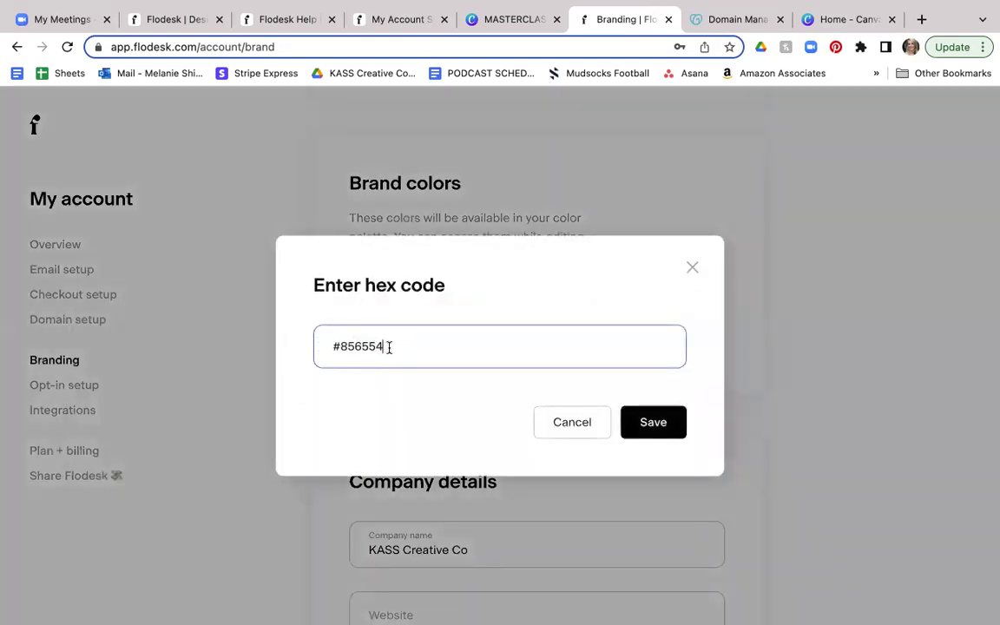
left_click(564, 425)
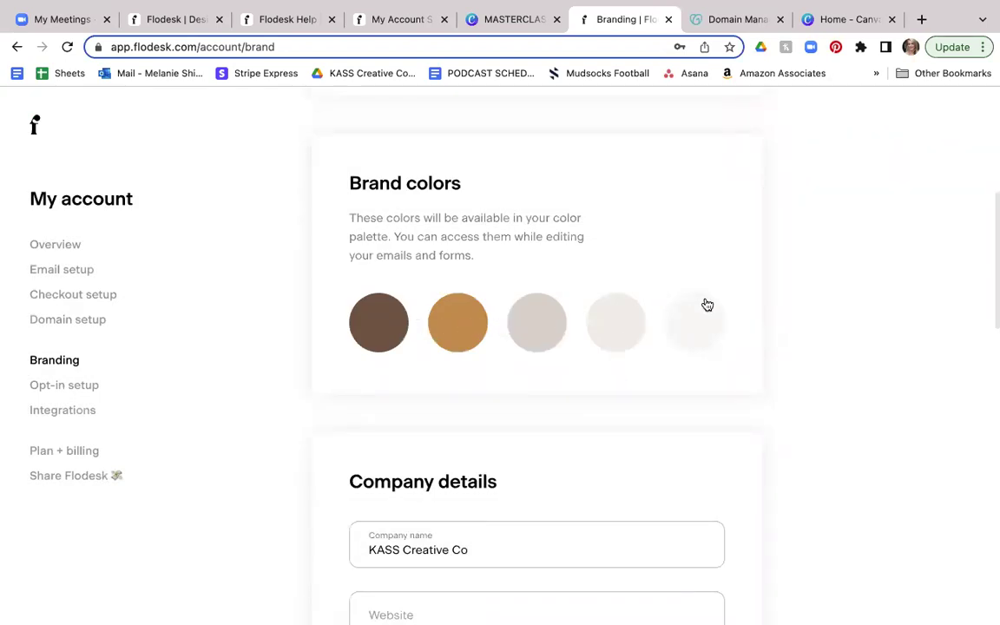
scroll(680, 274, "down", 3)
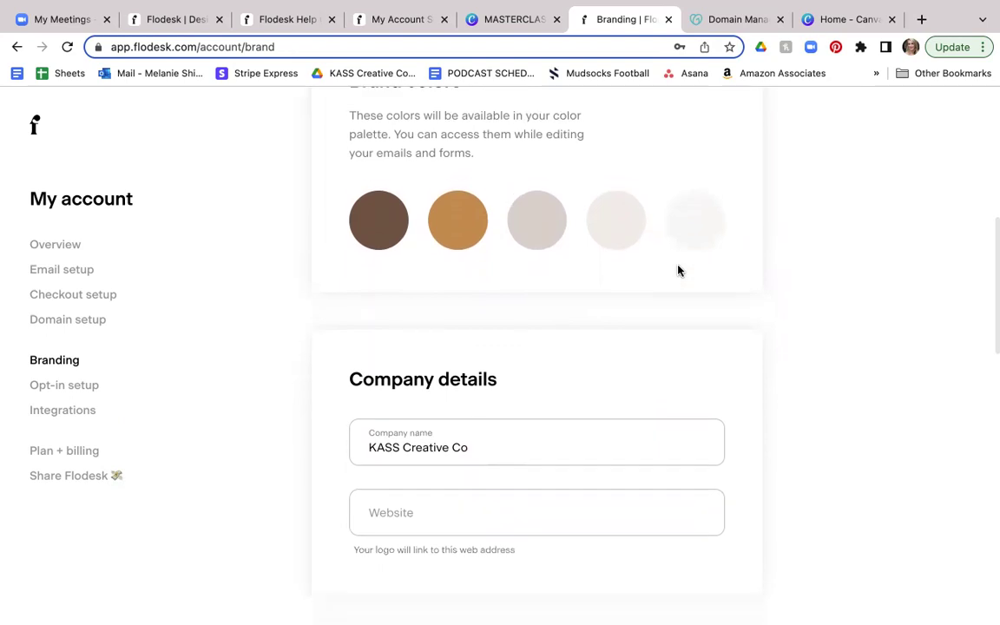
scroll(679, 271, "down", 3)
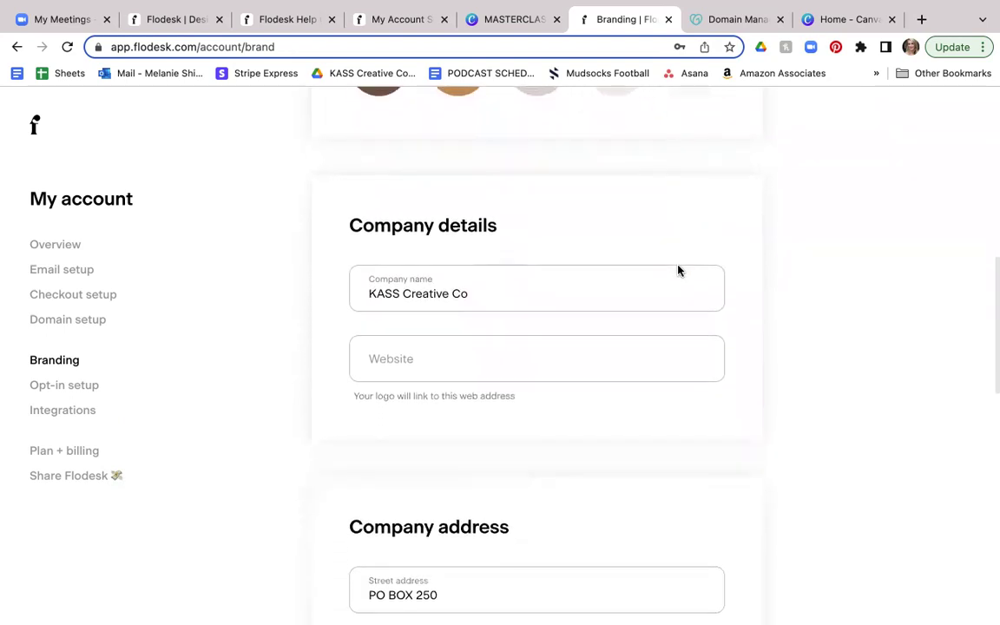
scroll(679, 270, "down", 1)
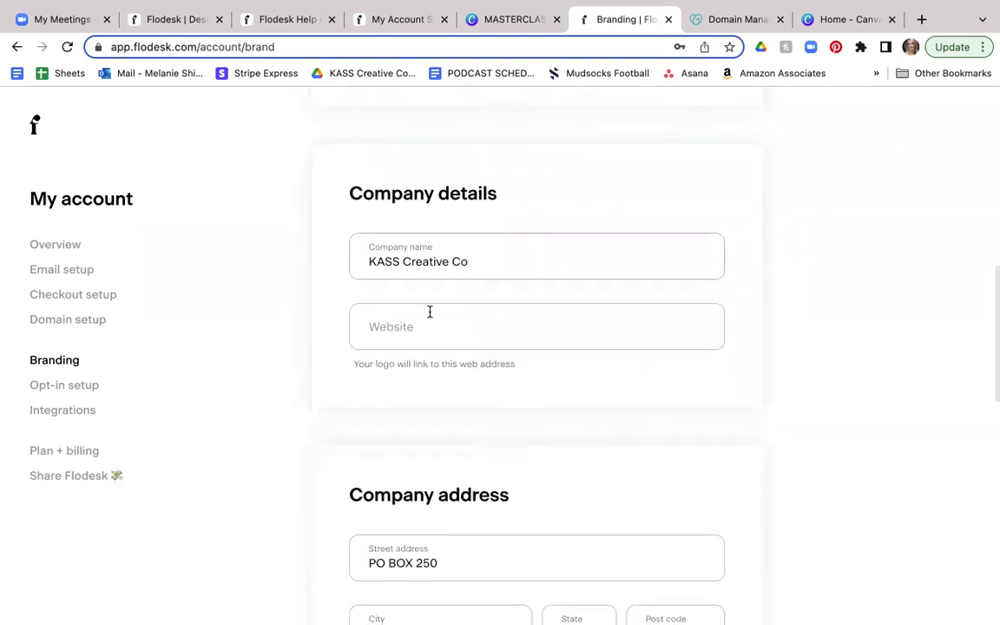
left_click(407, 332)
scroll(687, 203, "down", 1)
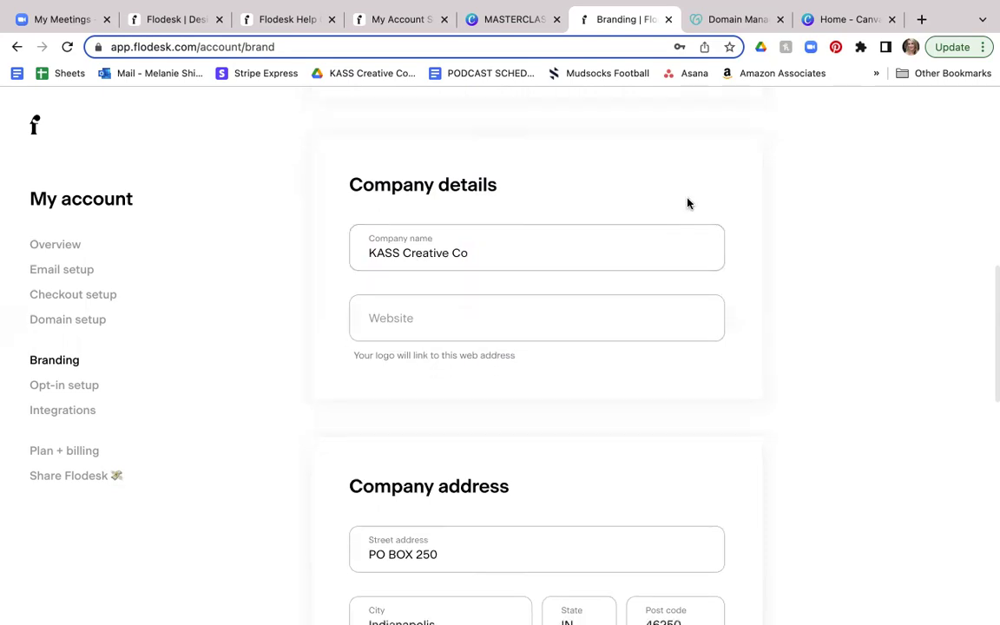
scroll(687, 203, "down", 5)
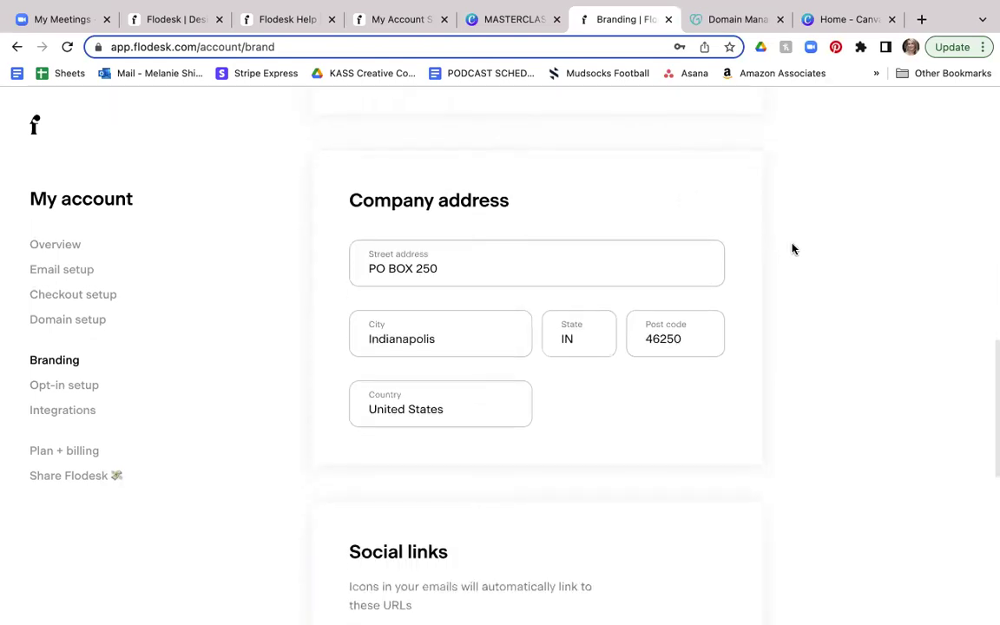
scroll(791, 249, "down", 1)
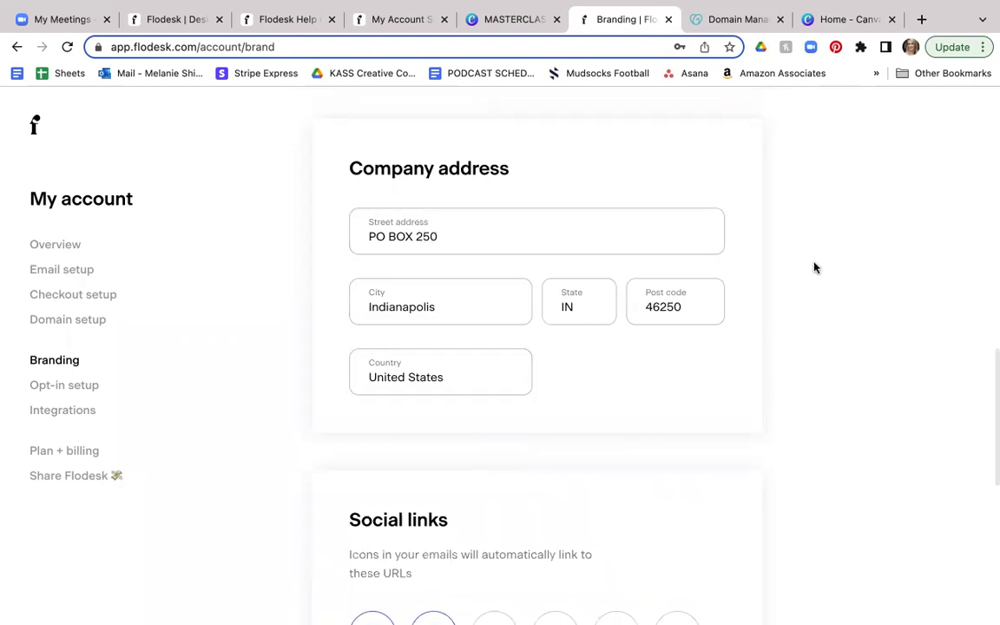
scroll(814, 267, "down", 1)
scroll(814, 267, "down", 1)
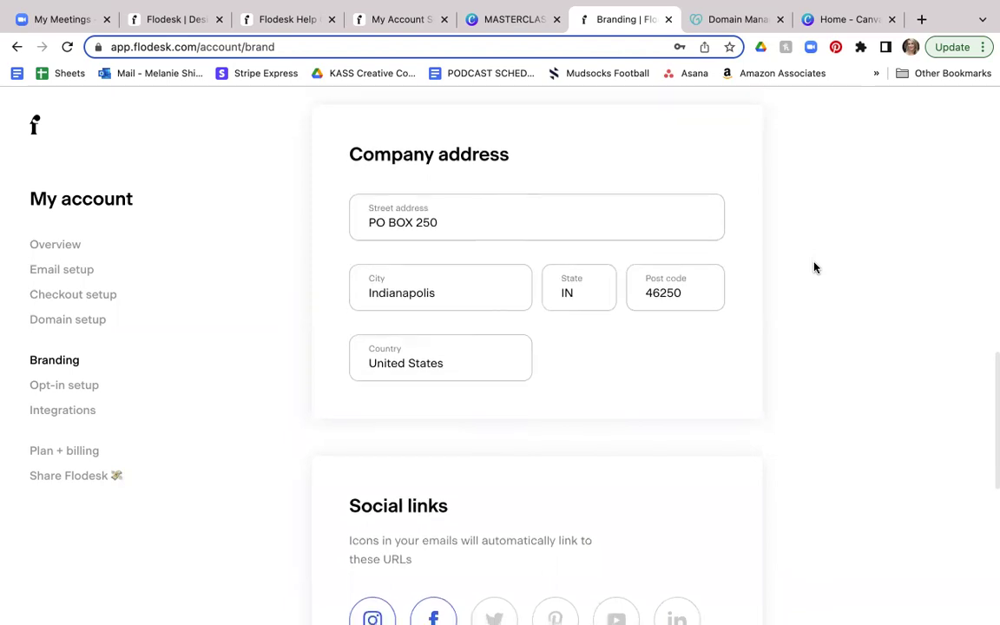
scroll(814, 268, "up", 1)
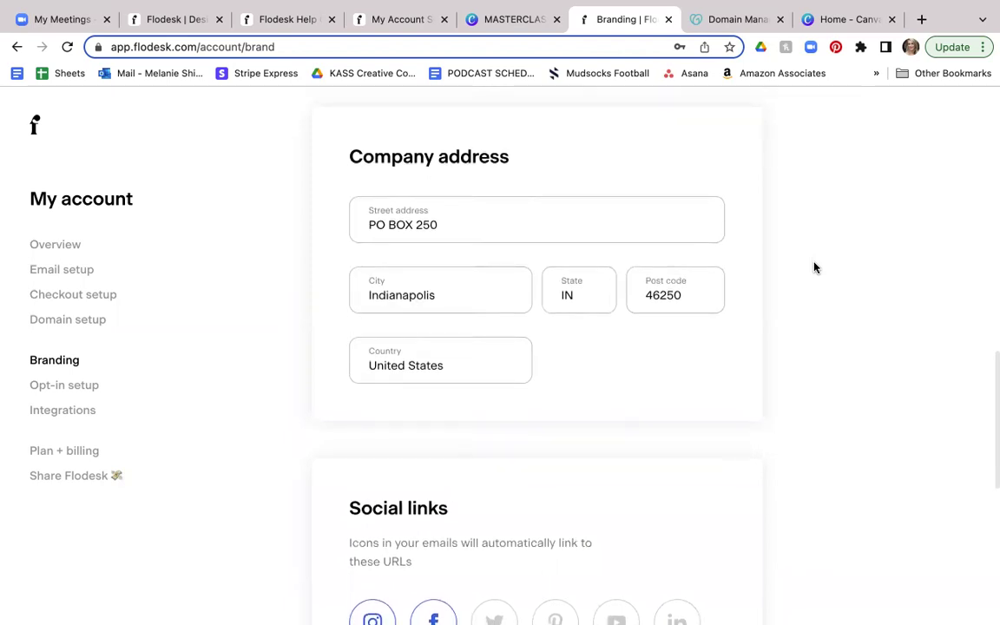
scroll(814, 267, "down", 1)
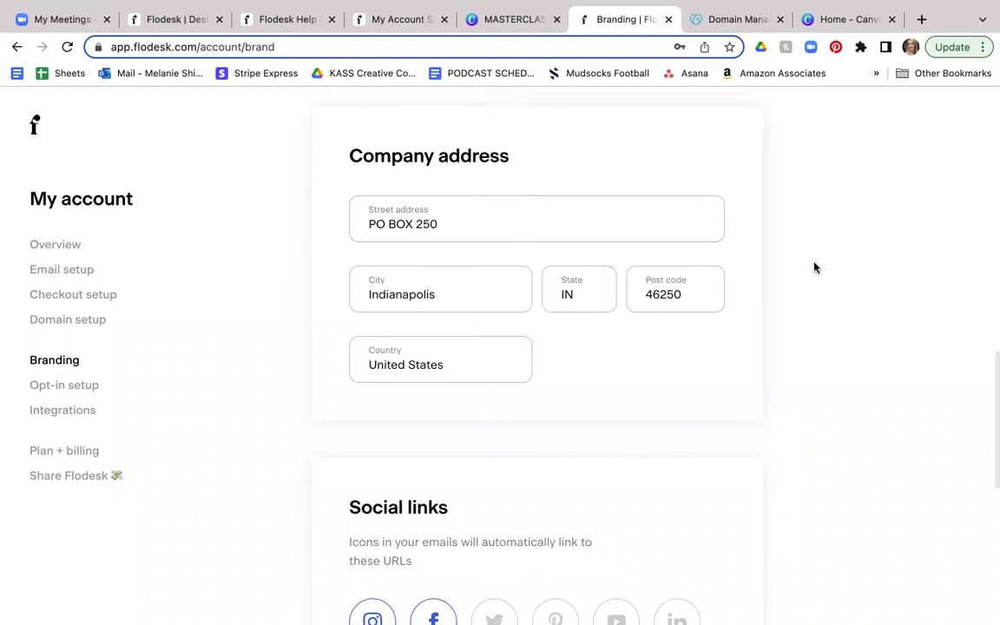
scroll(814, 267, "down", 2)
scroll(814, 267, "down", 1)
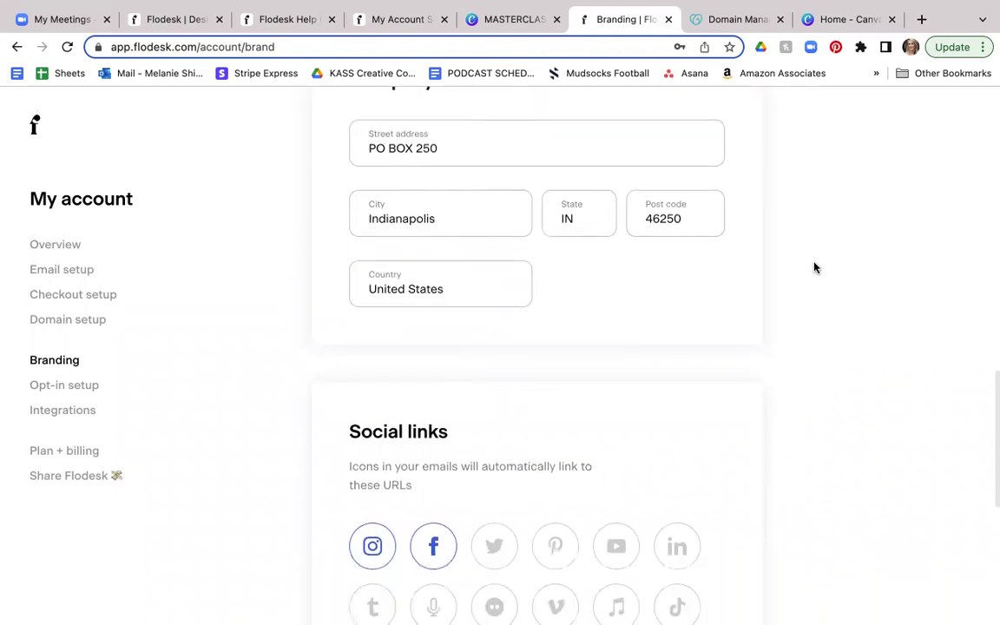
scroll(814, 267, "down", 5)
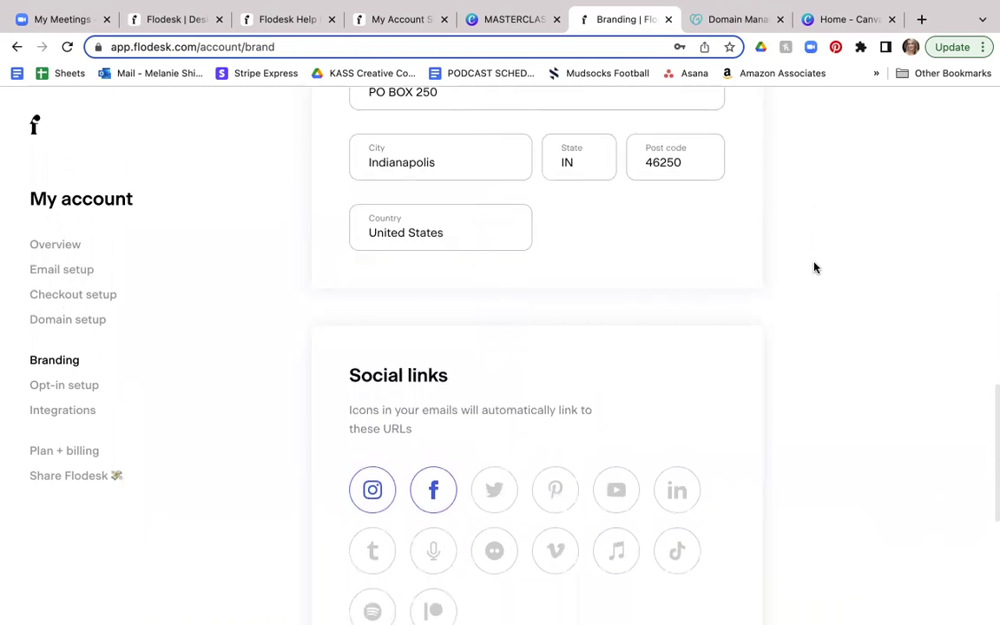
scroll(814, 267, "down", 2)
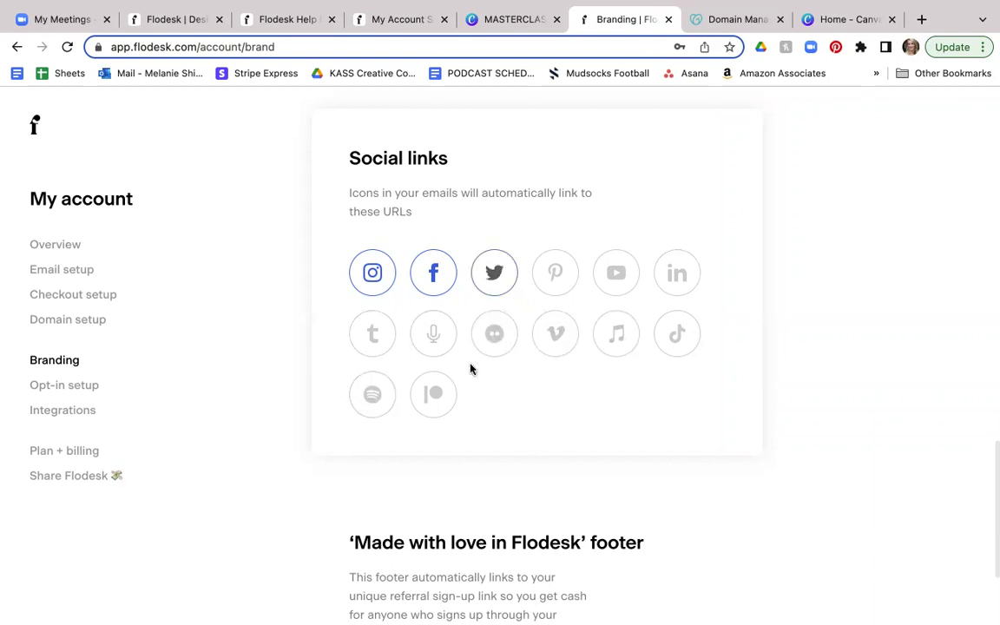
Step: Save the Instagram social link with its profile URL to update brand settings
left_click(372, 274)
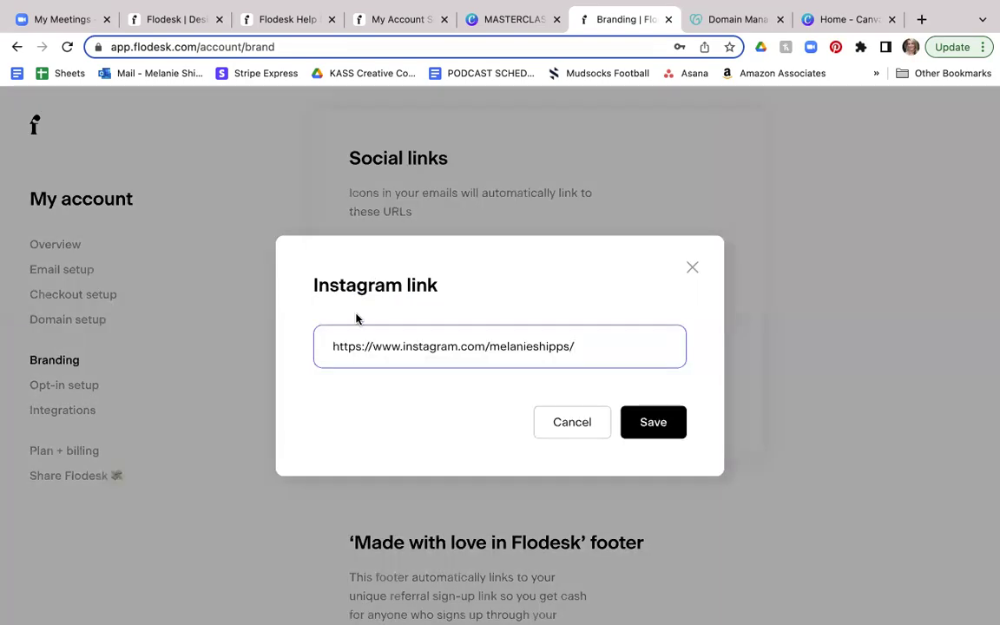
left_click(645, 423)
scroll(633, 416, "down", 4)
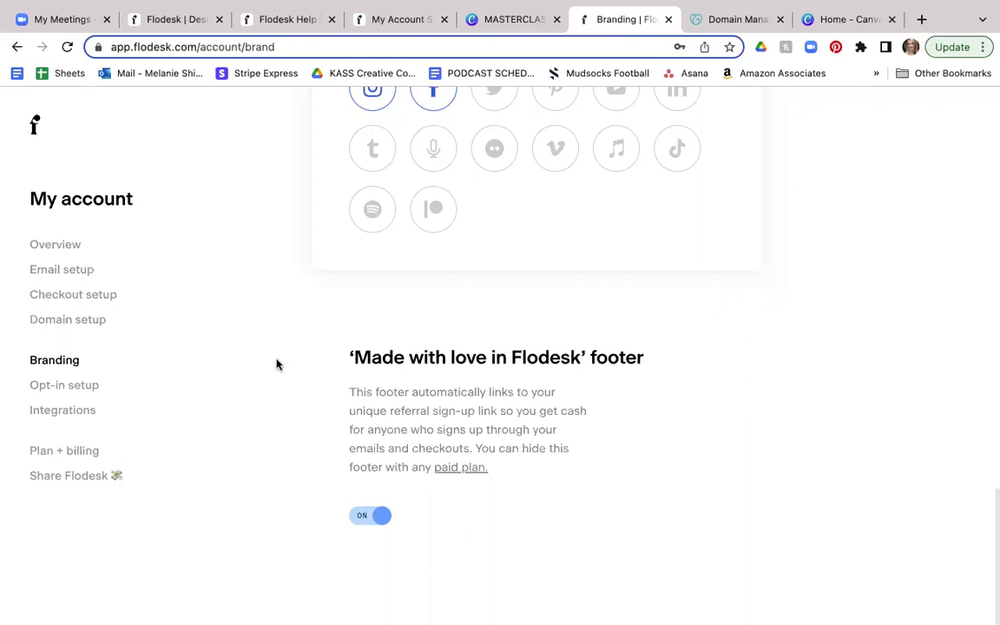
Step: Review the Opt-in setup previews: double opt-in email, Thank you page and Preferences page
left_click(82, 386)
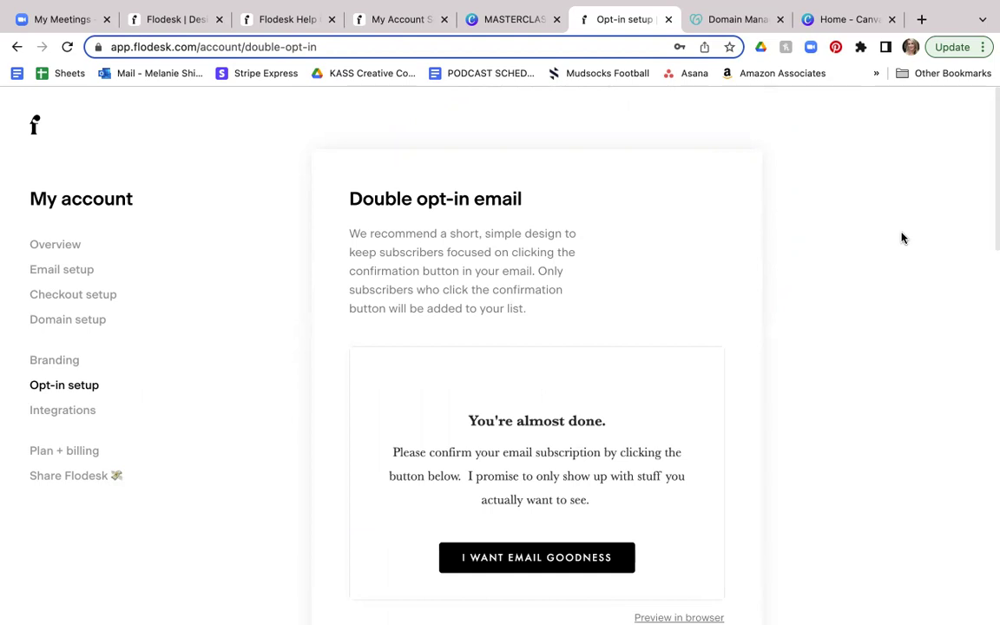
scroll(857, 257, "down", 1)
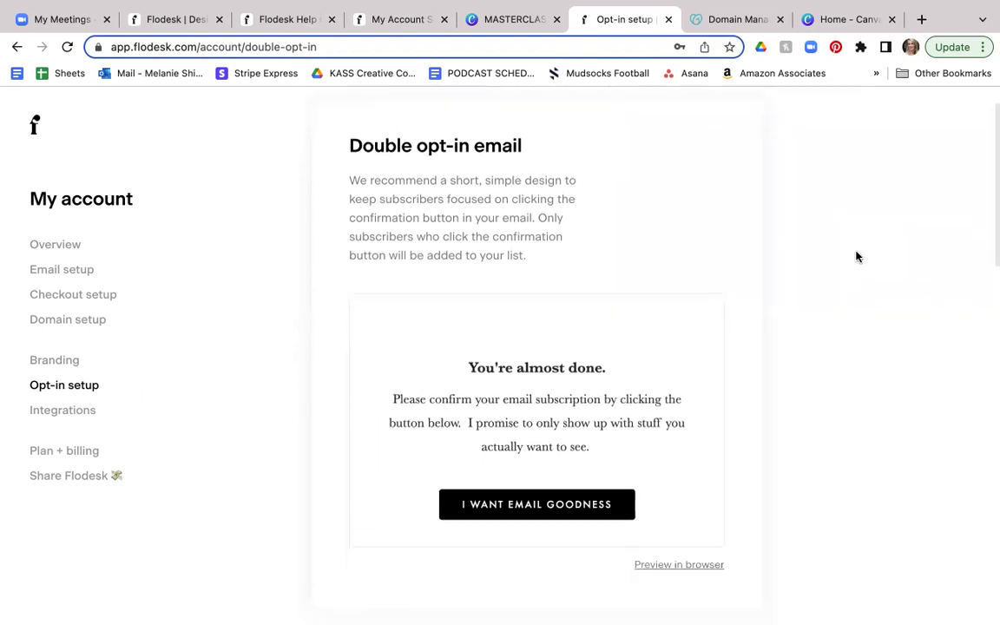
scroll(857, 257, "up", 1)
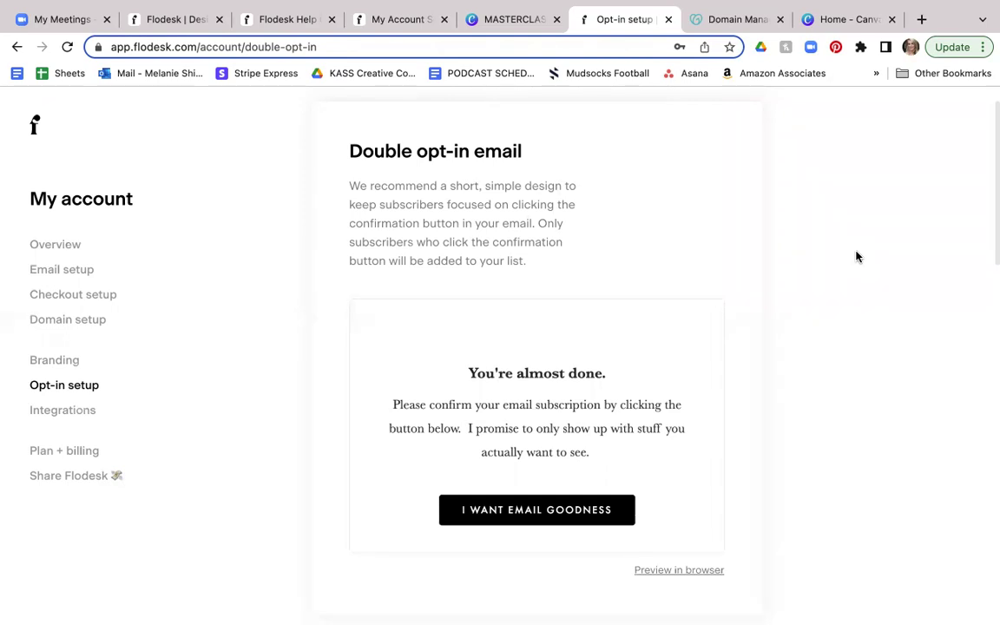
scroll(855, 256, "down", 2)
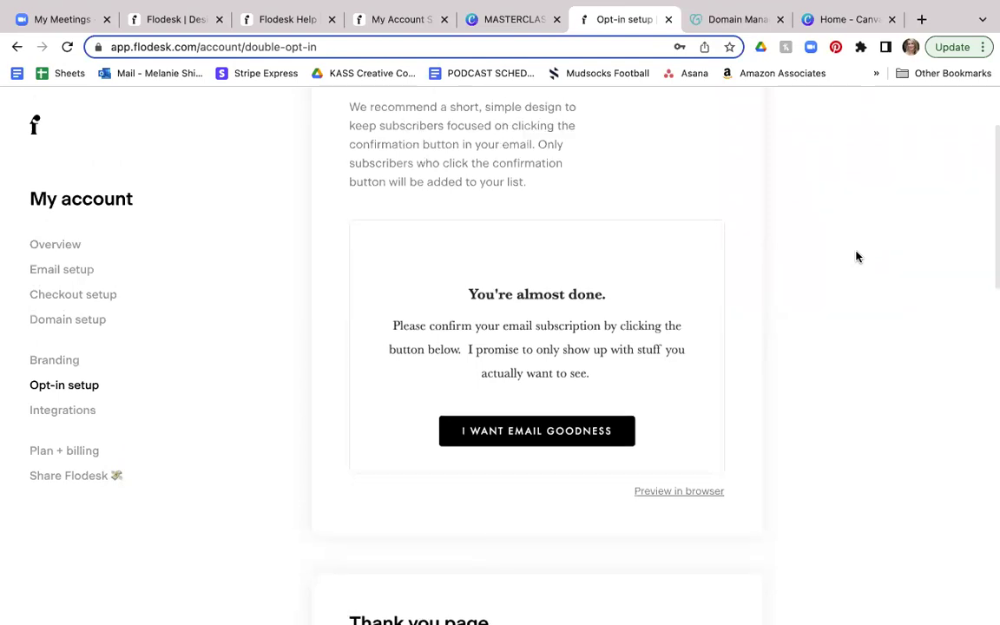
scroll(855, 257, "down", 5)
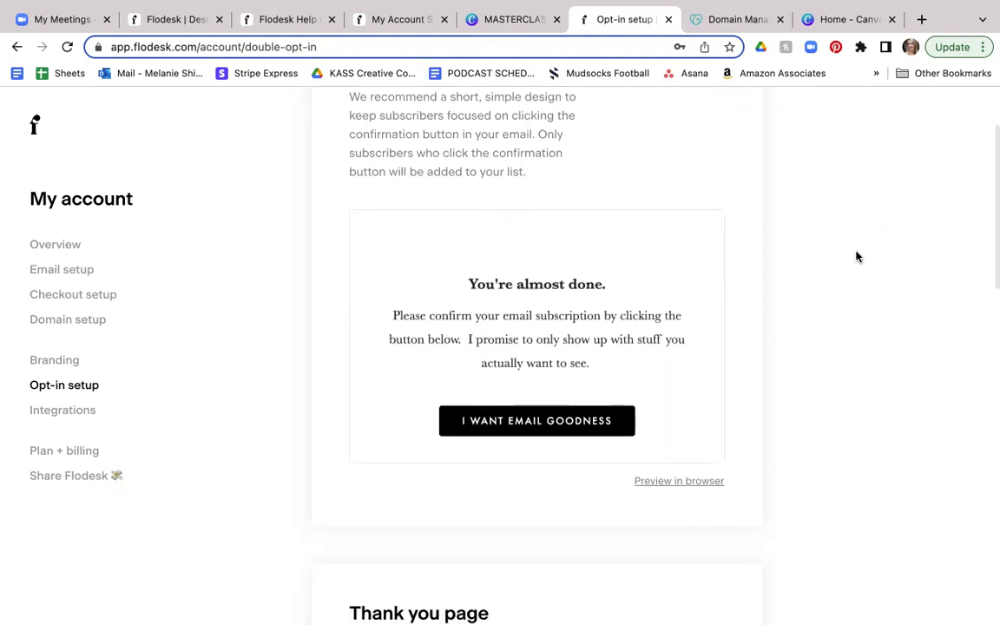
scroll(856, 257, "down", 1)
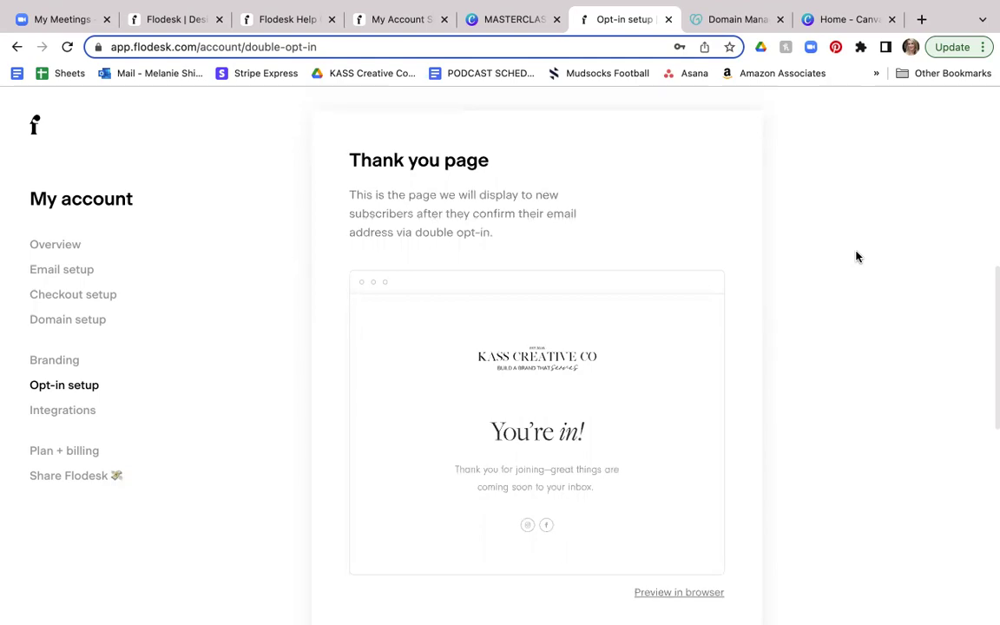
scroll(856, 257, "down", 2)
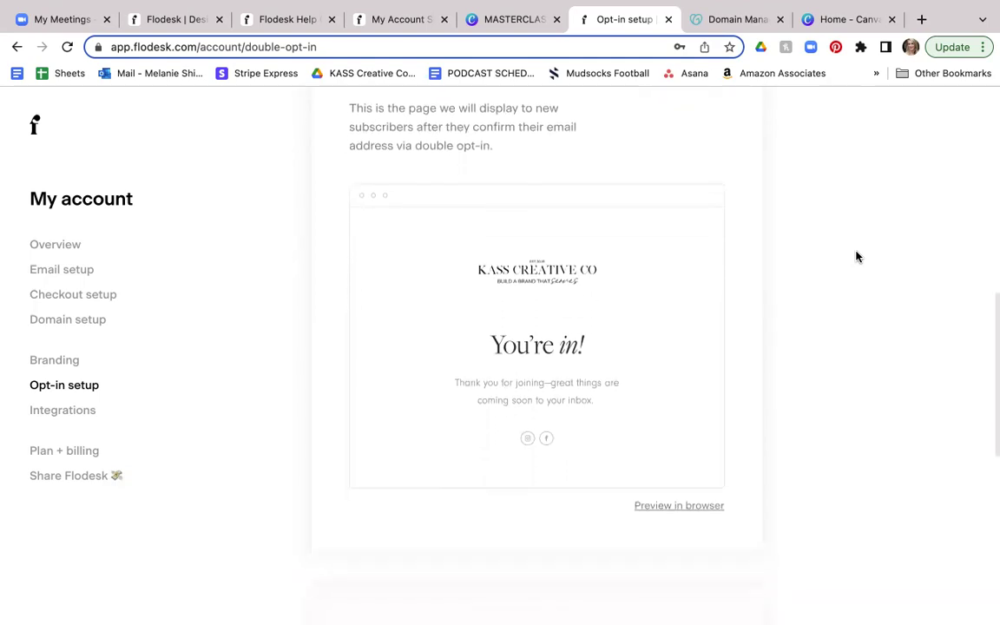
scroll(855, 257, "down", 4)
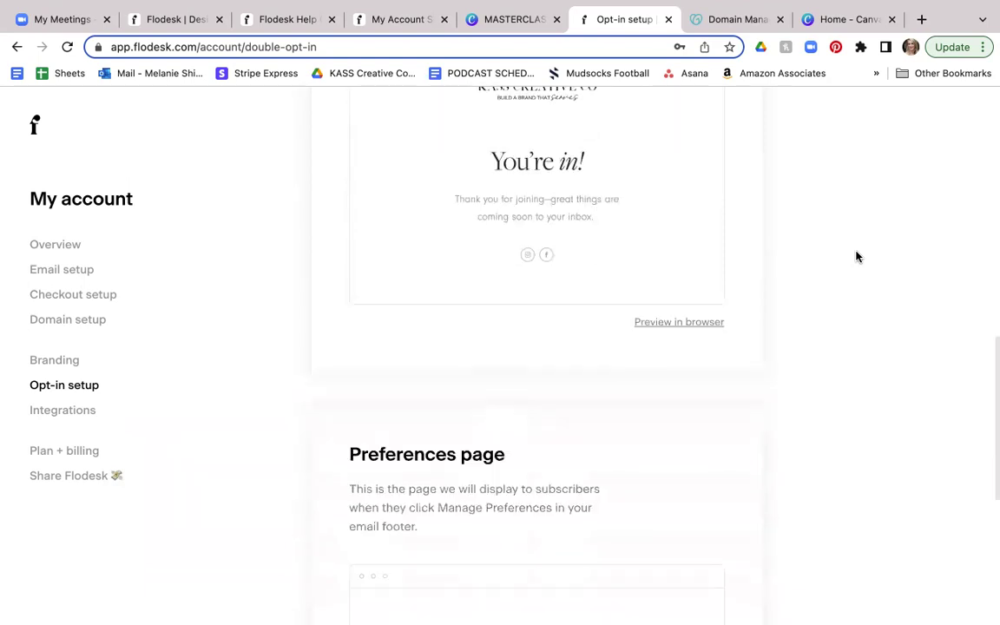
scroll(856, 257, "down", 6)
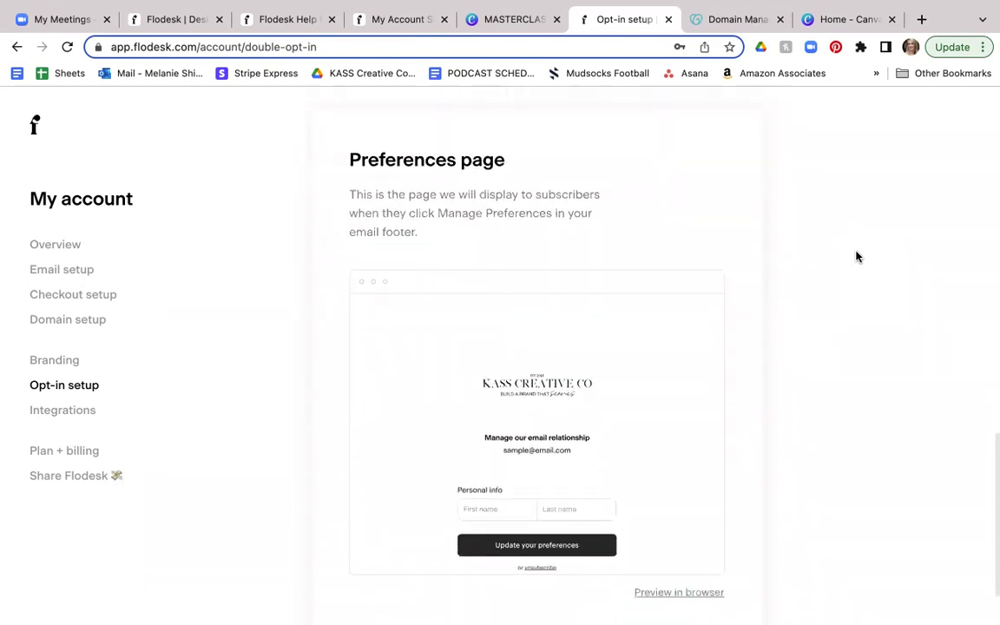
scroll(856, 256, "down", 1)
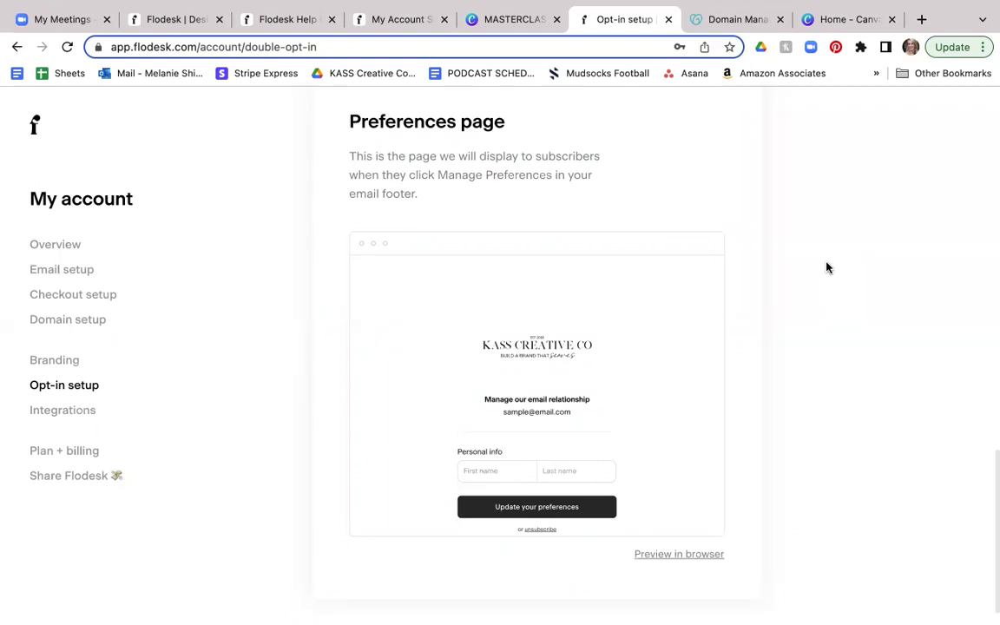
scroll(827, 268, "down", 1)
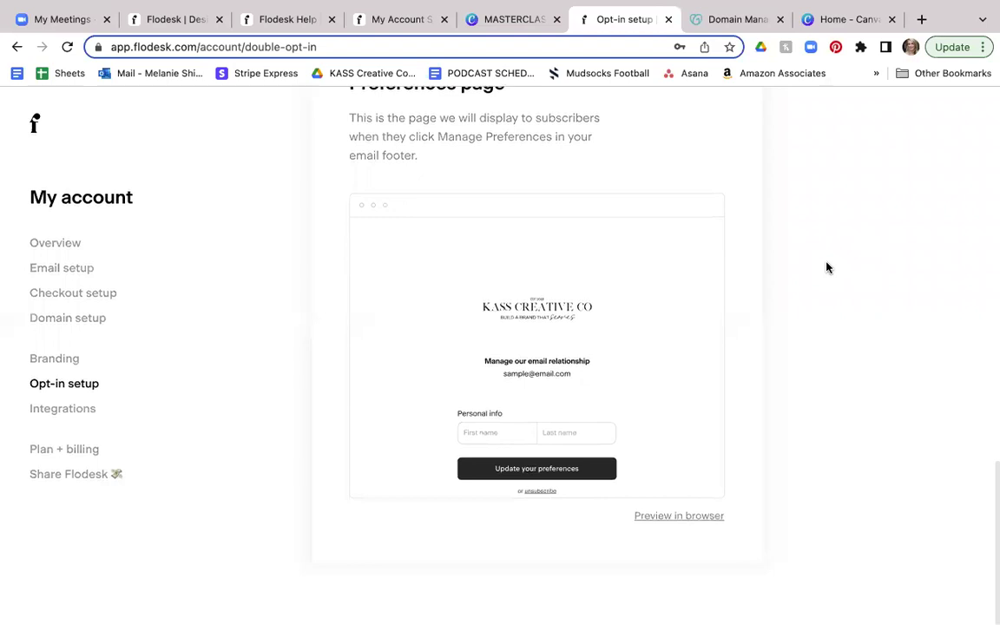
Step: Reconnect Instagram from Integrations and allow Flodesk continued access to the account
left_click(75, 416)
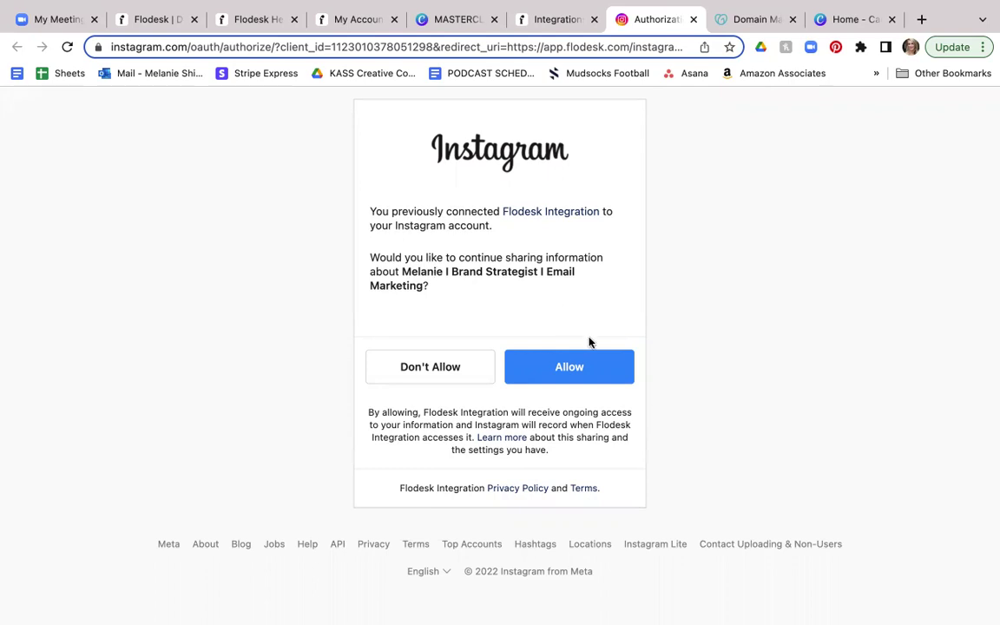
left_click(568, 368)
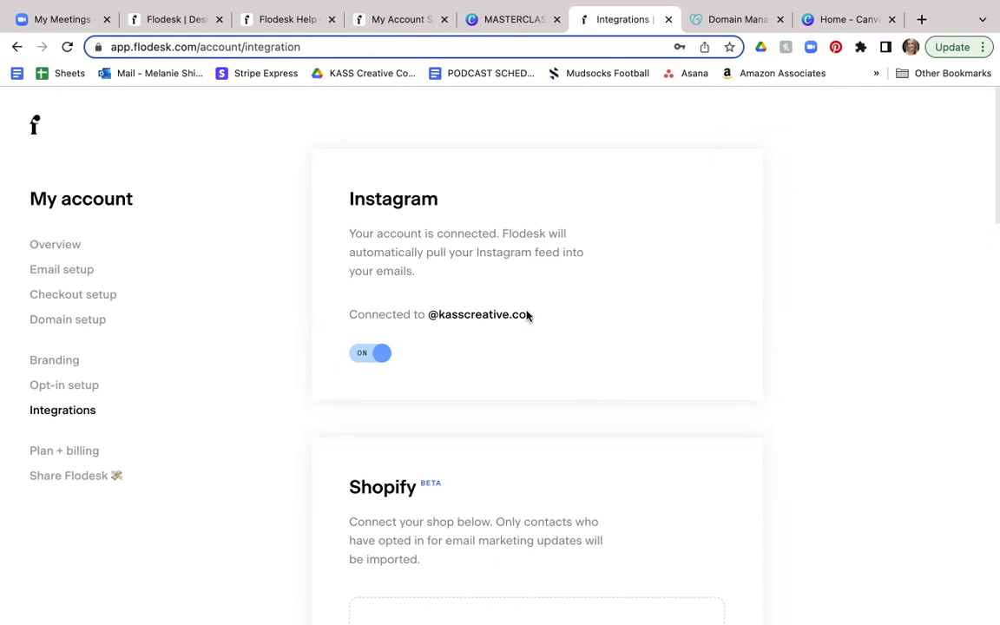
Step: Scroll past the connected Instagram card down through the Shopify and Zapier integration sections
scroll(526, 315, "down", 5)
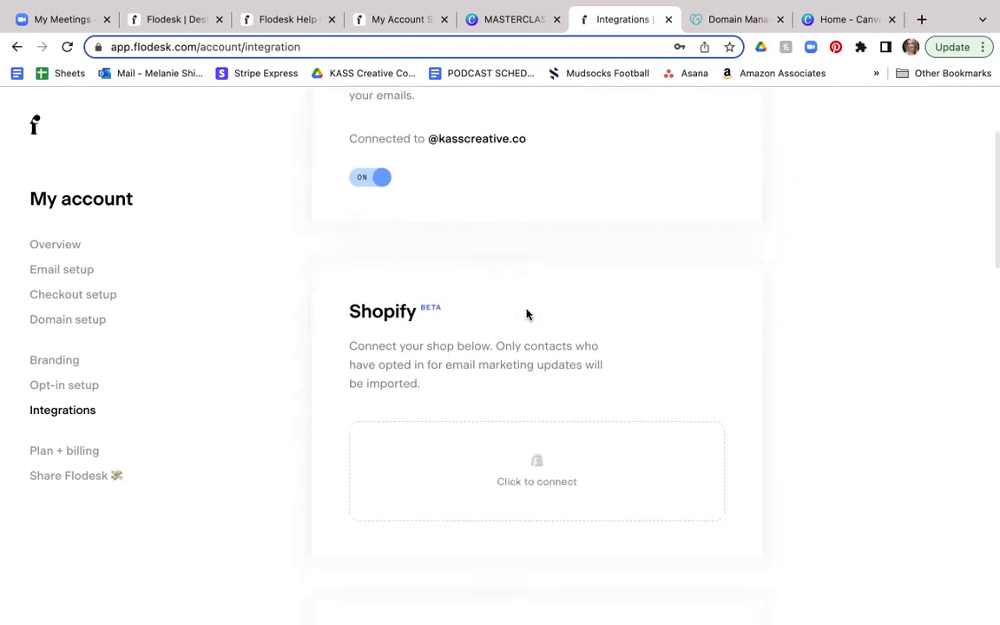
scroll(526, 315, "down", 1)
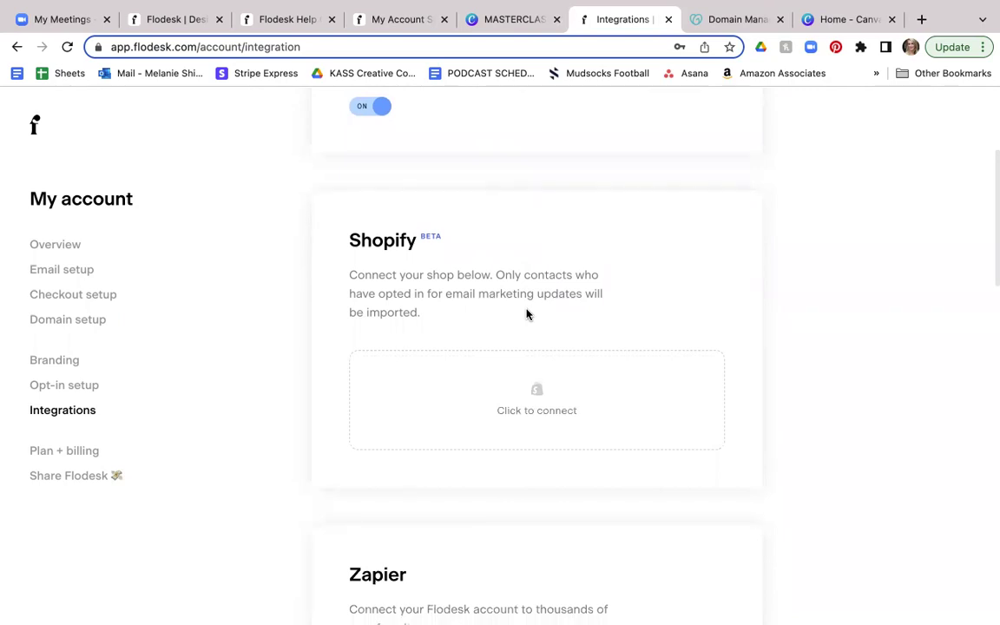
scroll(526, 315, "down", 4)
scroll(526, 315, "down", 4)
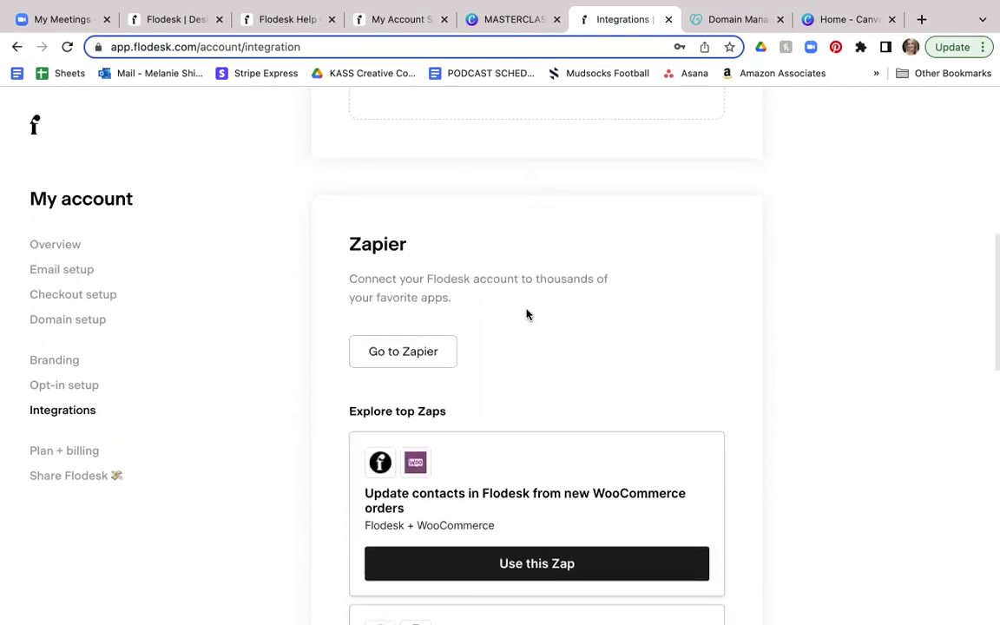
scroll(529, 284, "down", 1)
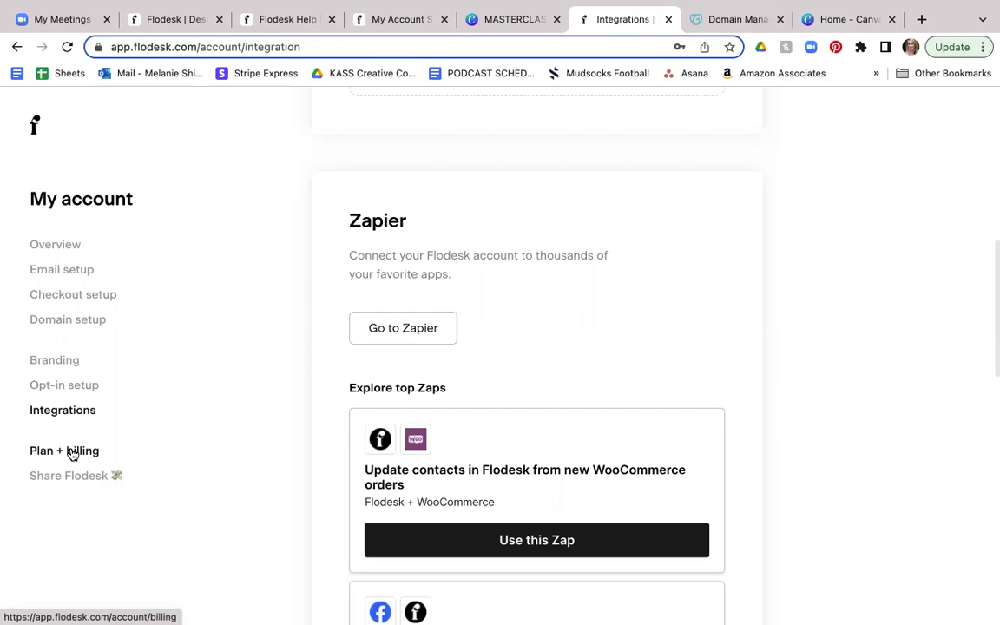
scroll(75, 453, "down", 1)
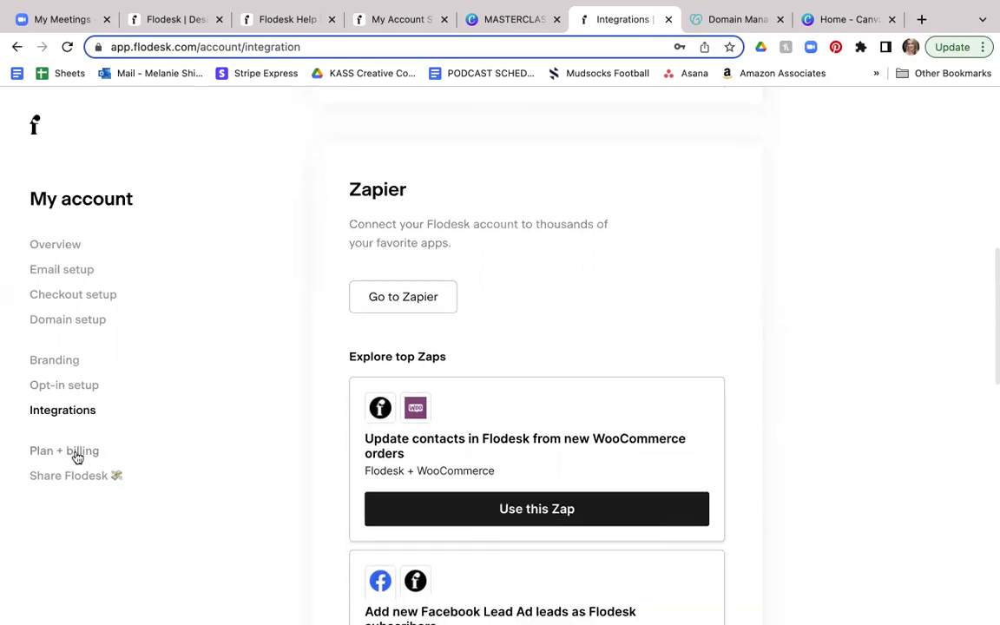
Step: Open Share Flodesk and browse the 'Give 50%, Get $19' referral offer and affiliate link
left_click(78, 477)
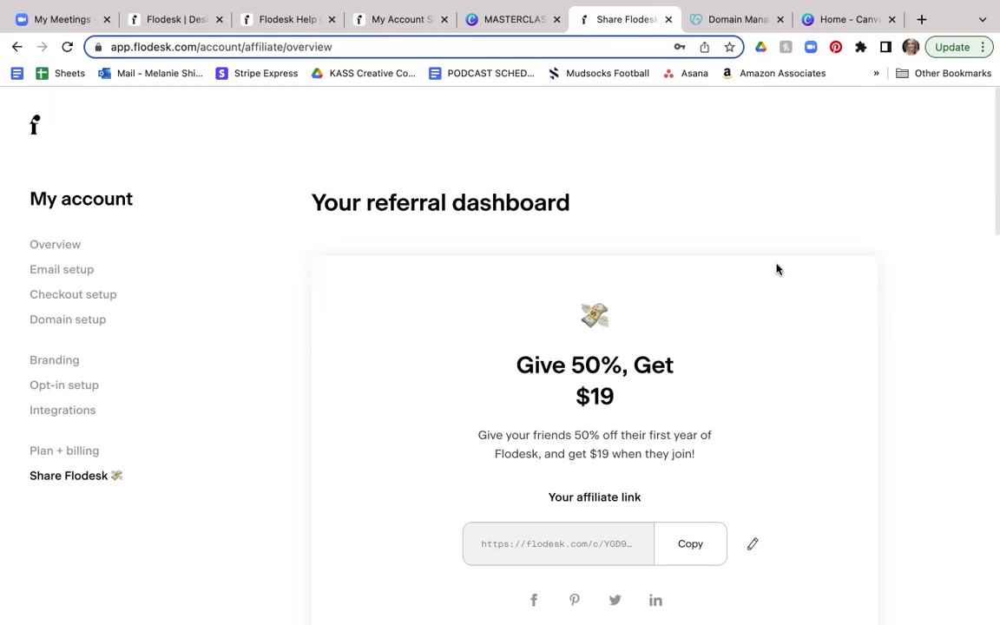
scroll(749, 292, "down", 2)
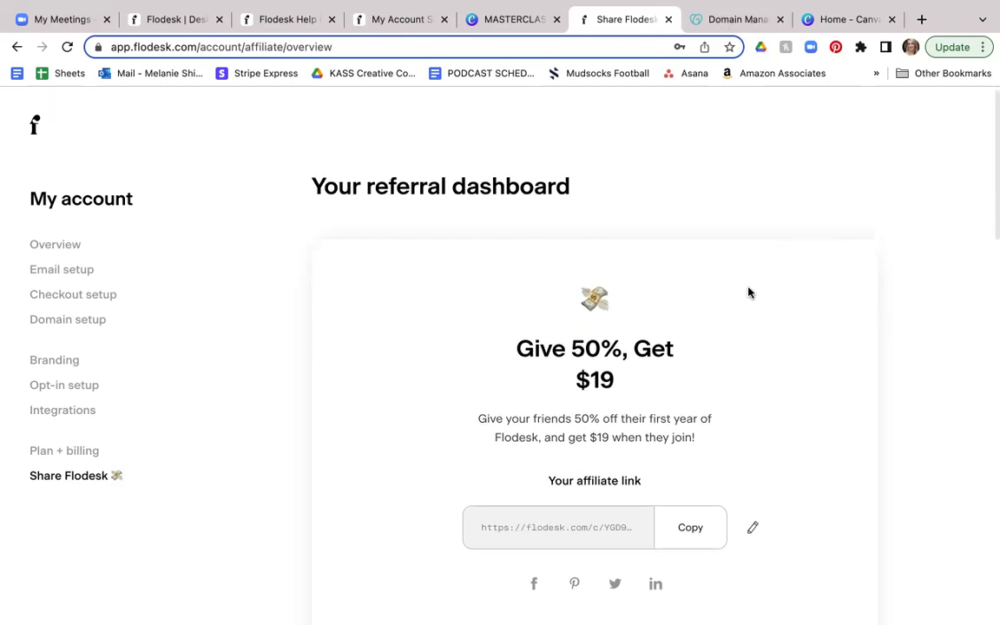
scroll(749, 292, "down", 1)
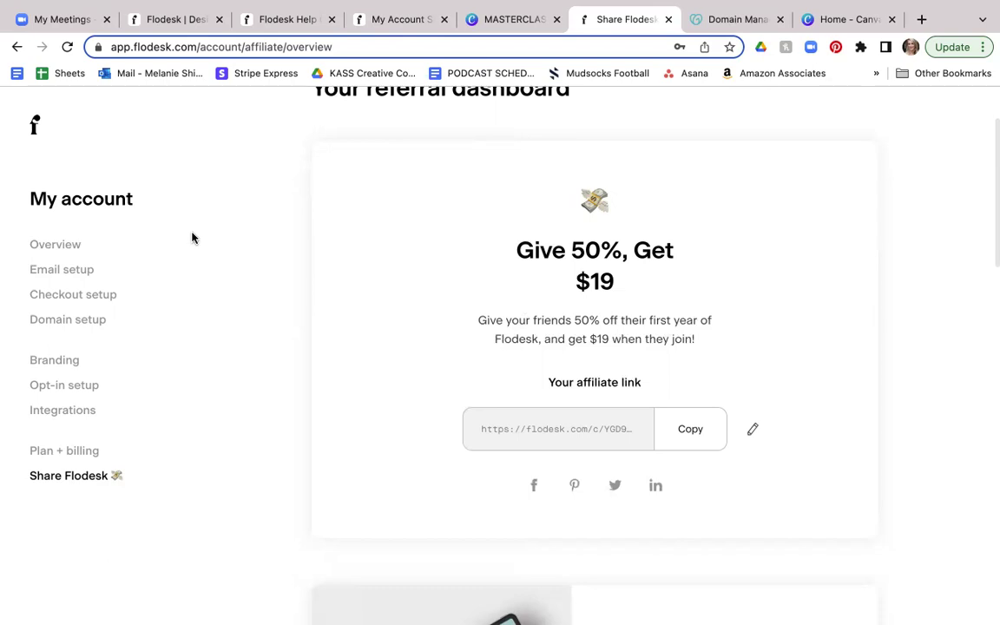
scroll(192, 234, "down", 1)
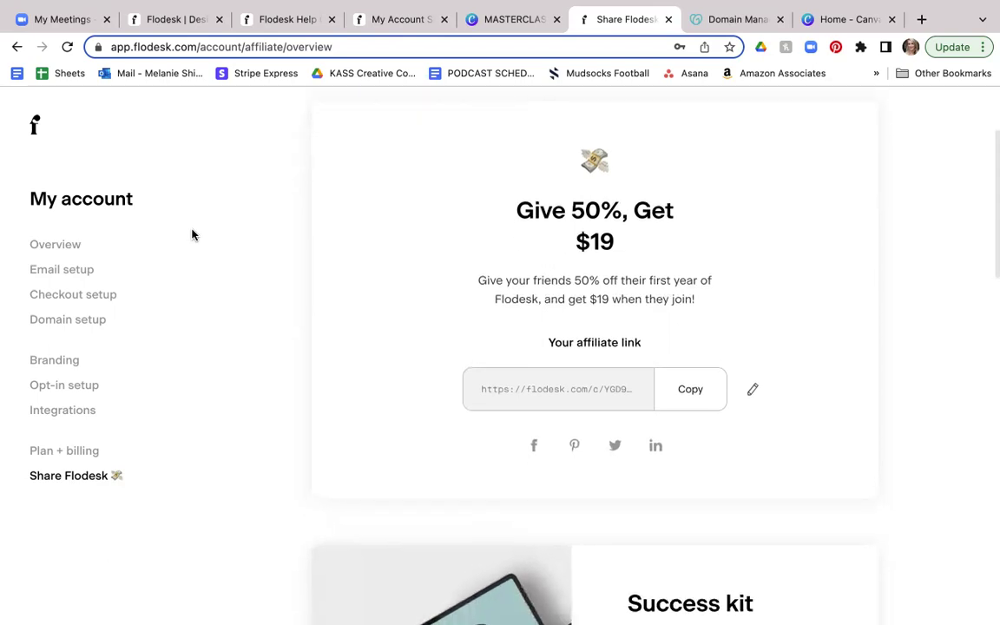
scroll(192, 234, "up", 1)
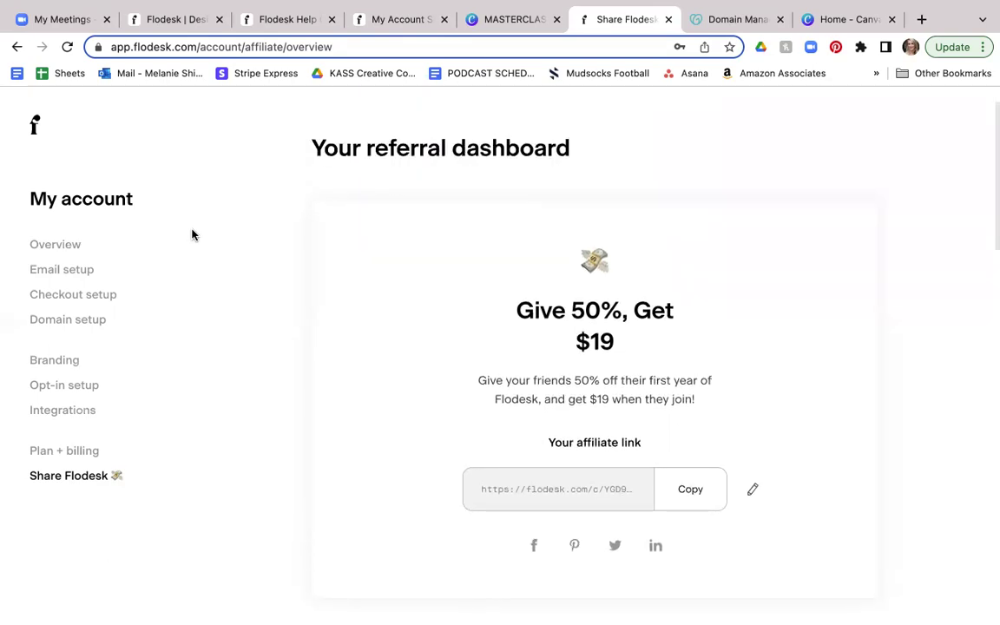
Step: Return to the account Overview page with Eastern Time - US & Canada timezone and password section
left_click(69, 246)
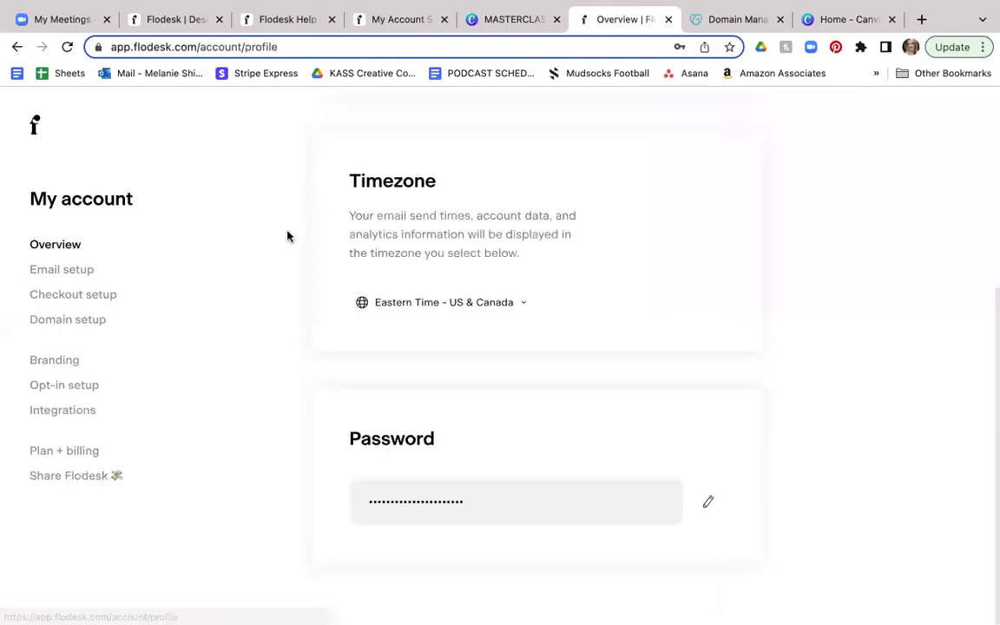